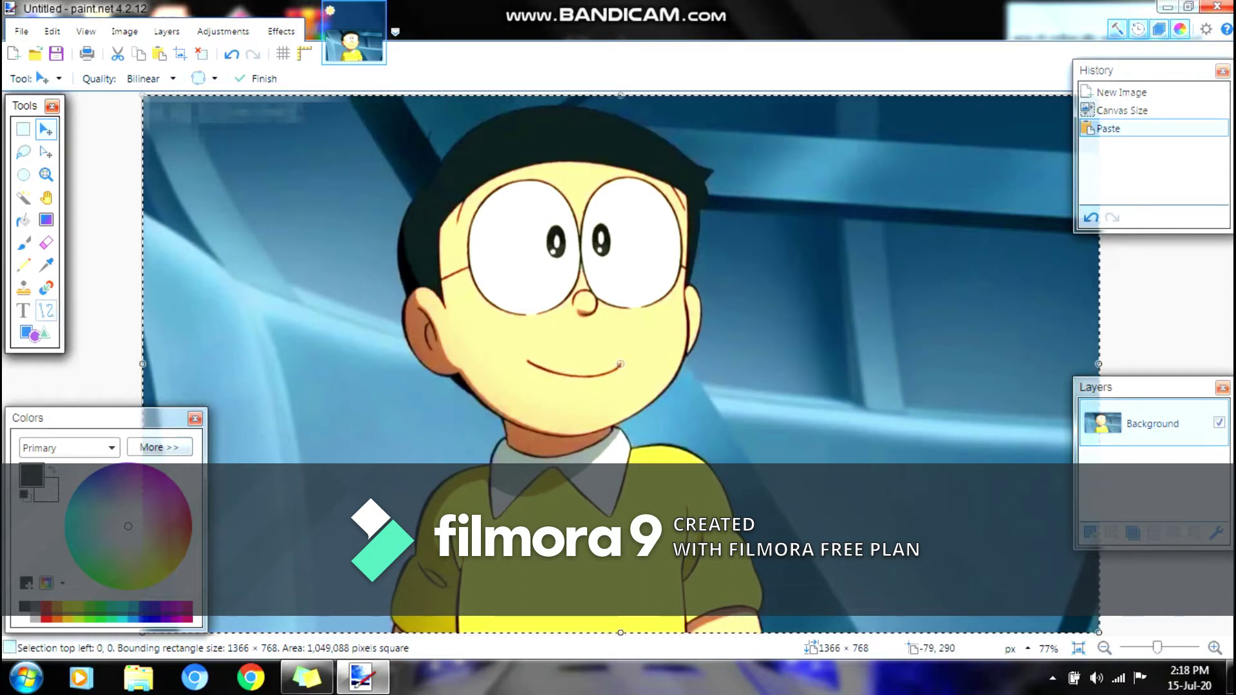
key(o)
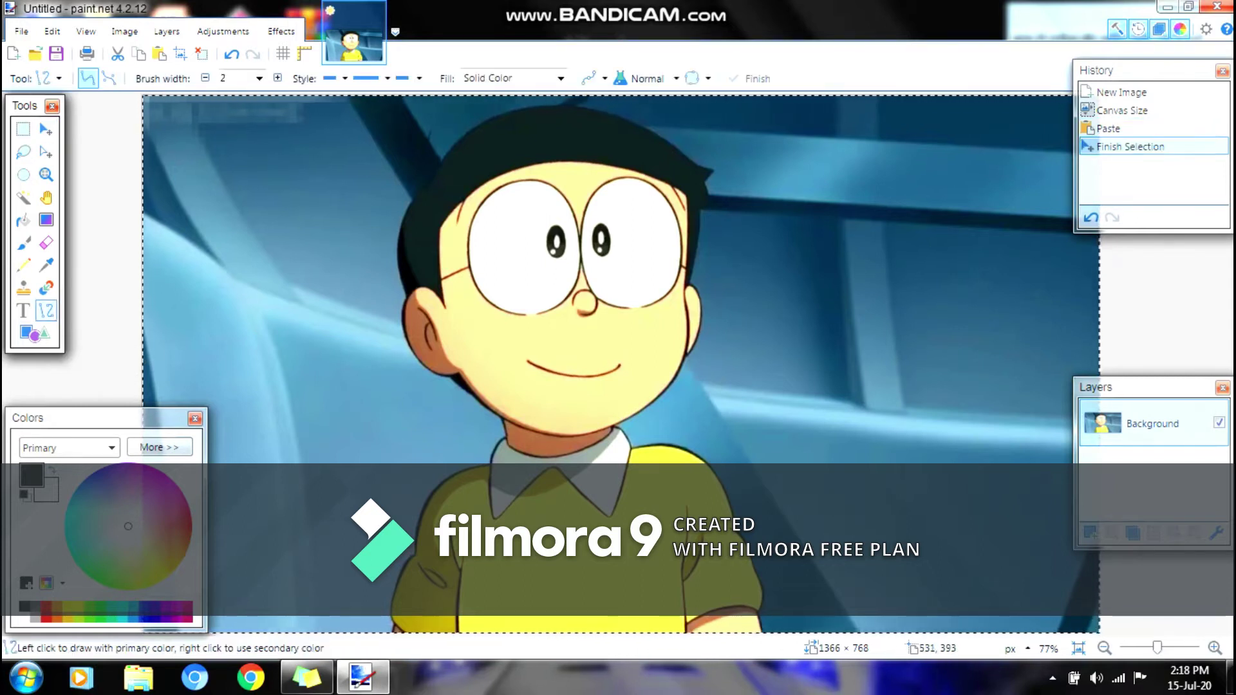
drag(683, 295, 553, 434)
drag(640, 341, 684, 356)
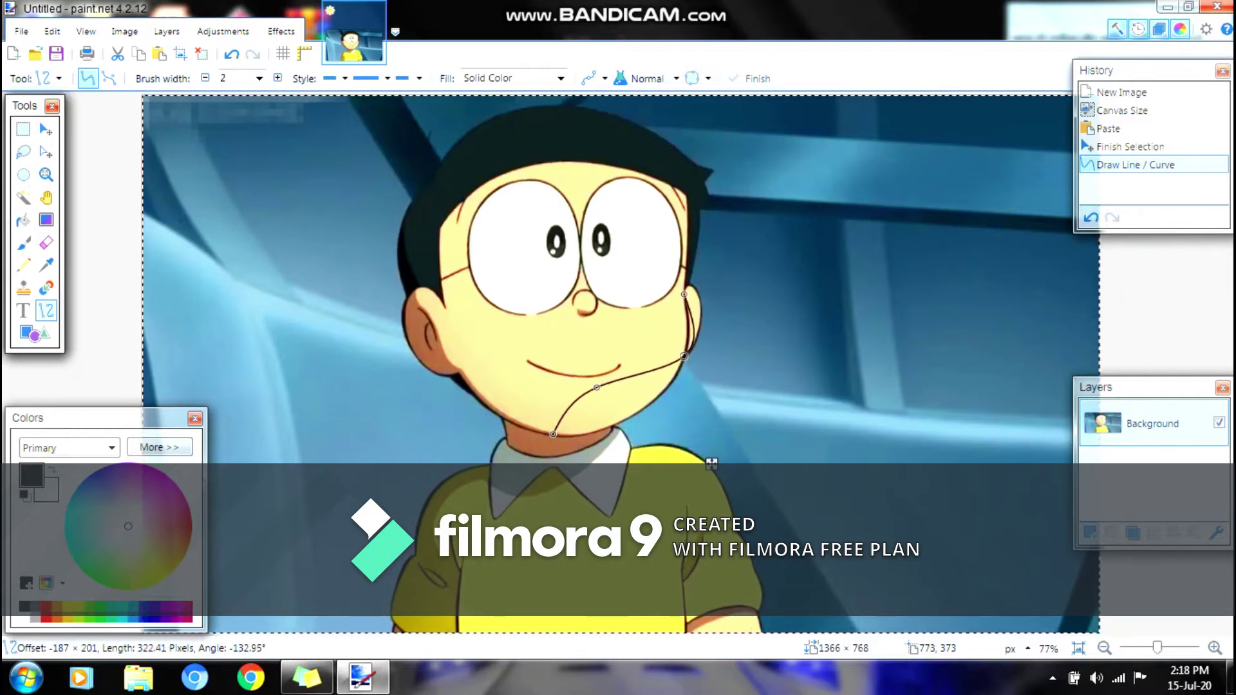
drag(597, 388, 628, 419)
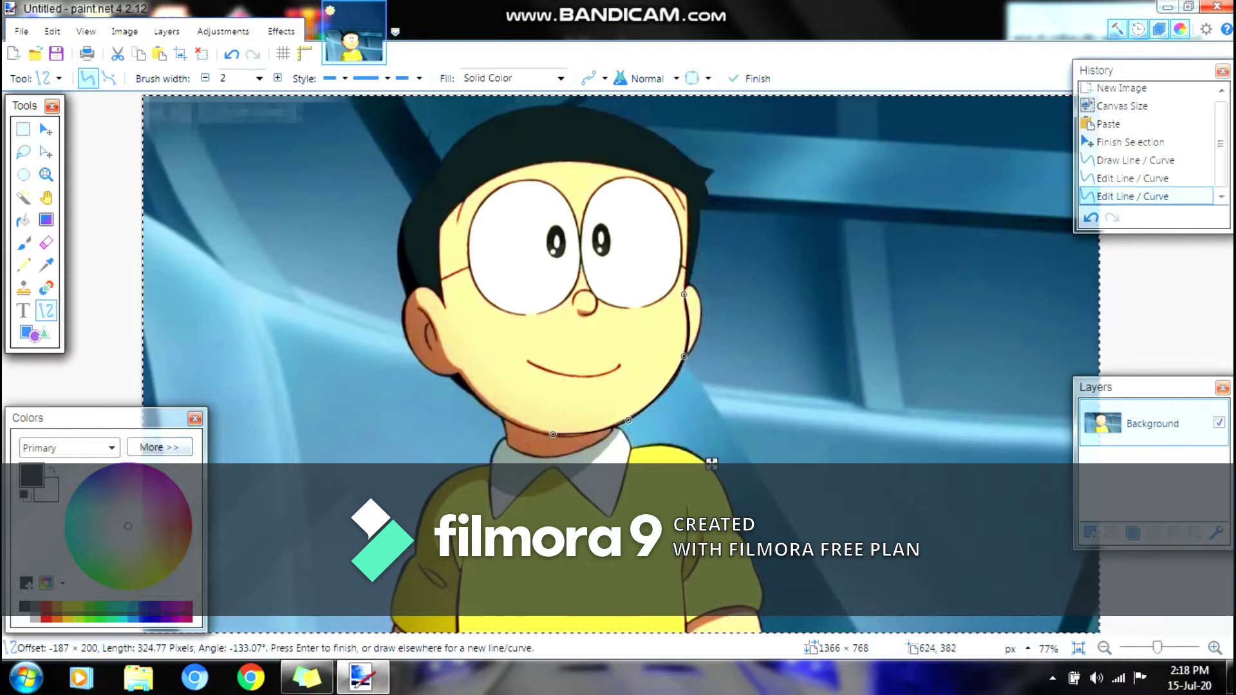
key(ctrl+z)
key(ctrl+z)
key(ctrl+z)
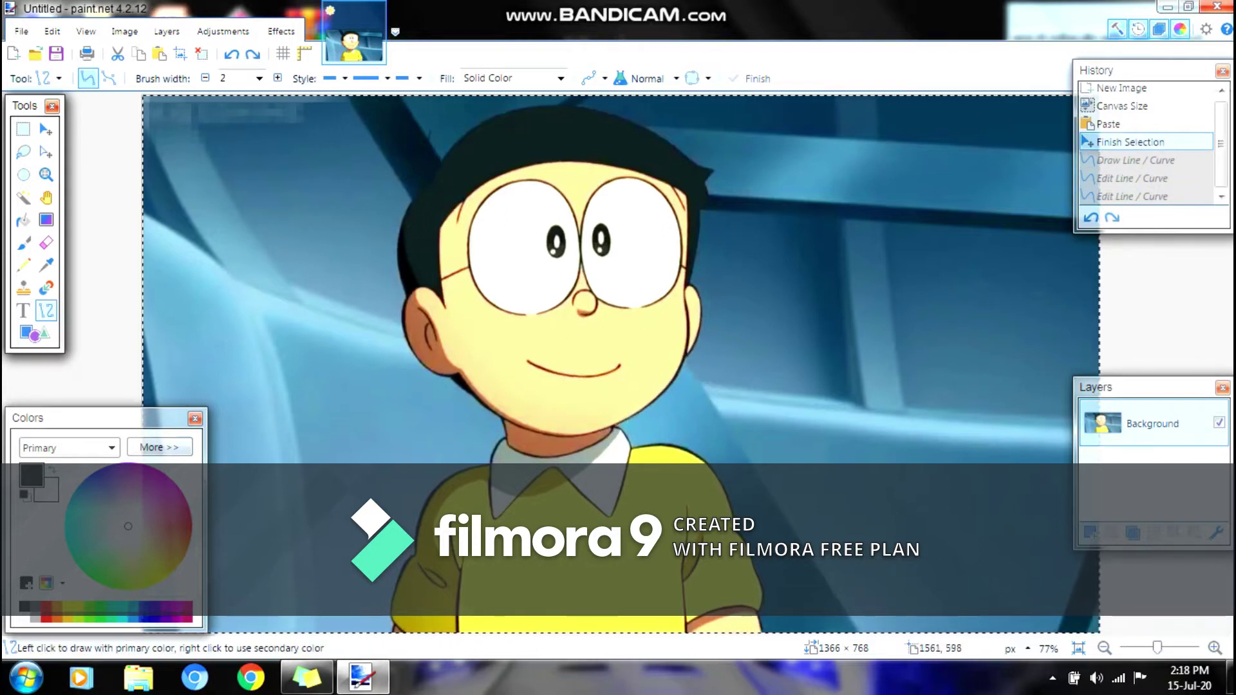
Add a new layer and trace the edge of the face beside the right eye, from hairline down to ear, with a curve.
click(167, 31)
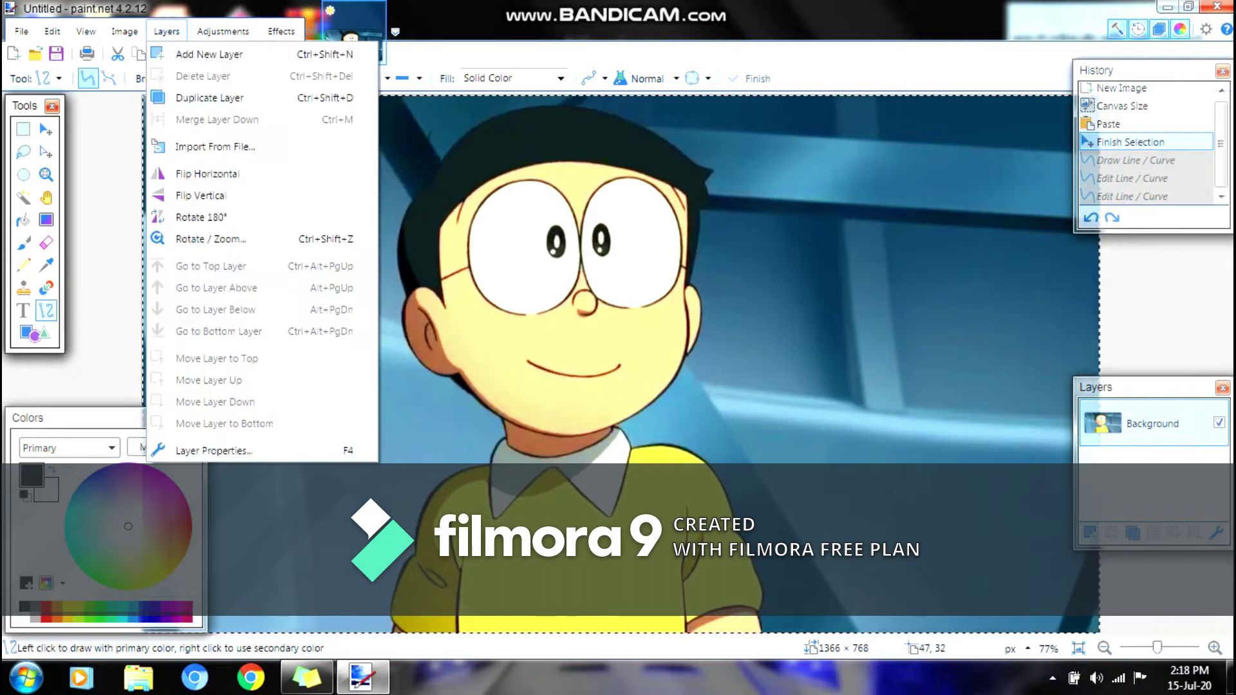
click(193, 52)
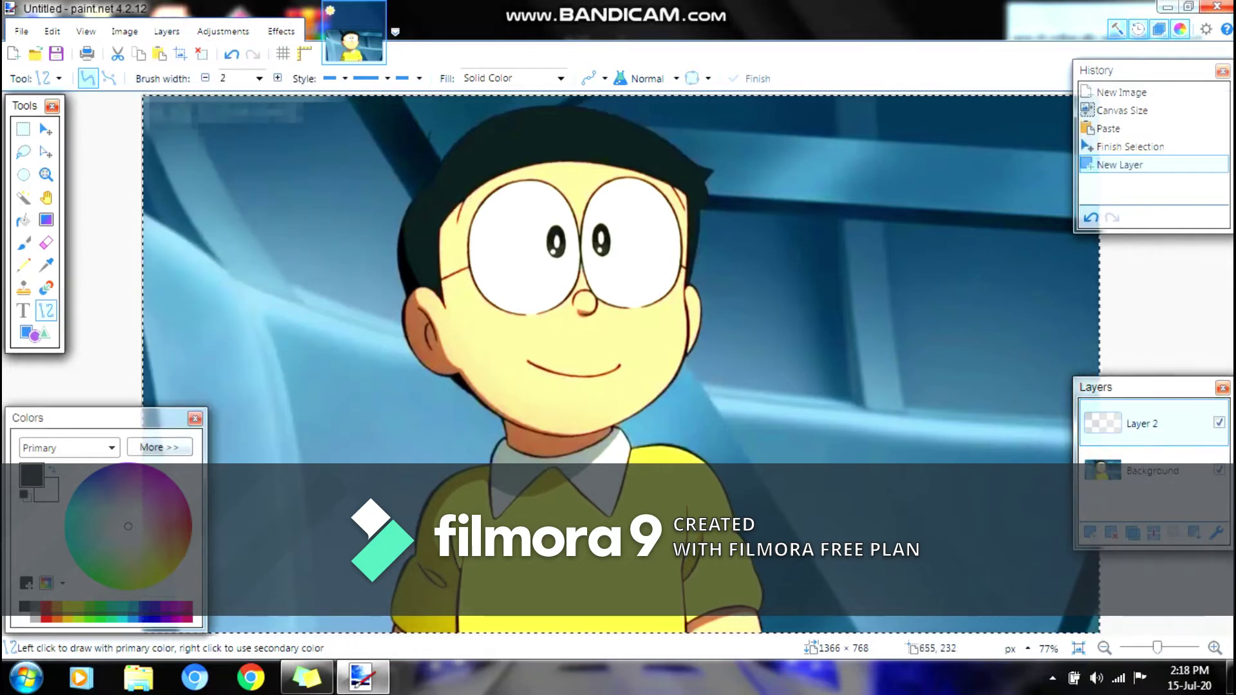
mouse_move(687, 193)
mouse_down()
mouse_move(685, 289)
mouse_move(689, 224)
mouse_up()
click(662, 273)
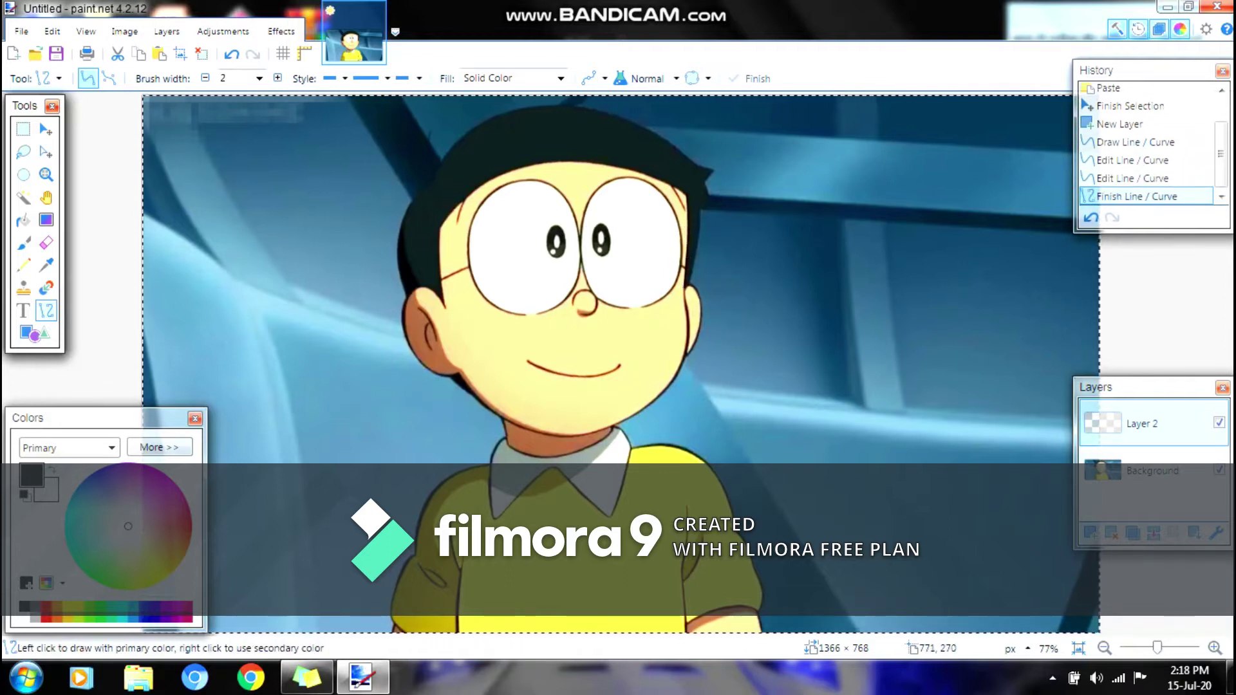
Trace the jawline with two curves, running from the right ear around the chin to the base of the left ear.
drag(683, 288, 614, 424)
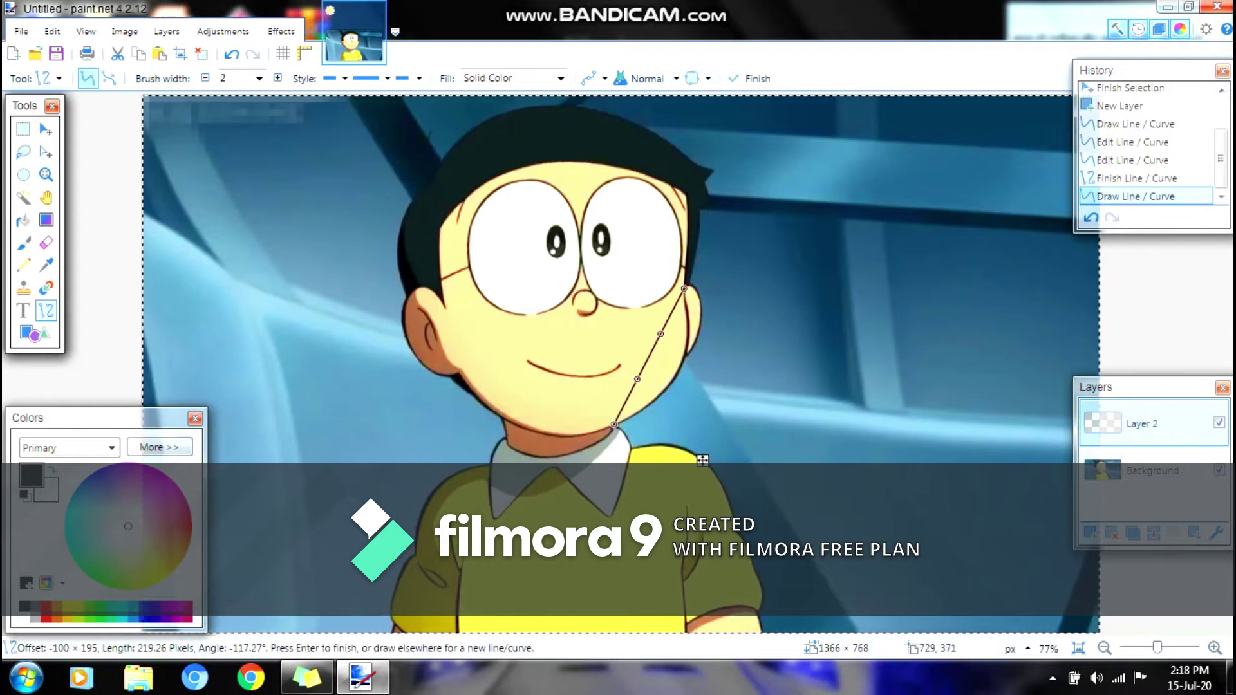
drag(660, 334, 688, 334)
mouse_move(637, 380)
mouse_down()
mouse_move(665, 391)
mouse_move(615, 420)
mouse_move(457, 372)
mouse_up()
key(Return)
drag(564, 403, 554, 435)
drag(511, 389, 491, 412)
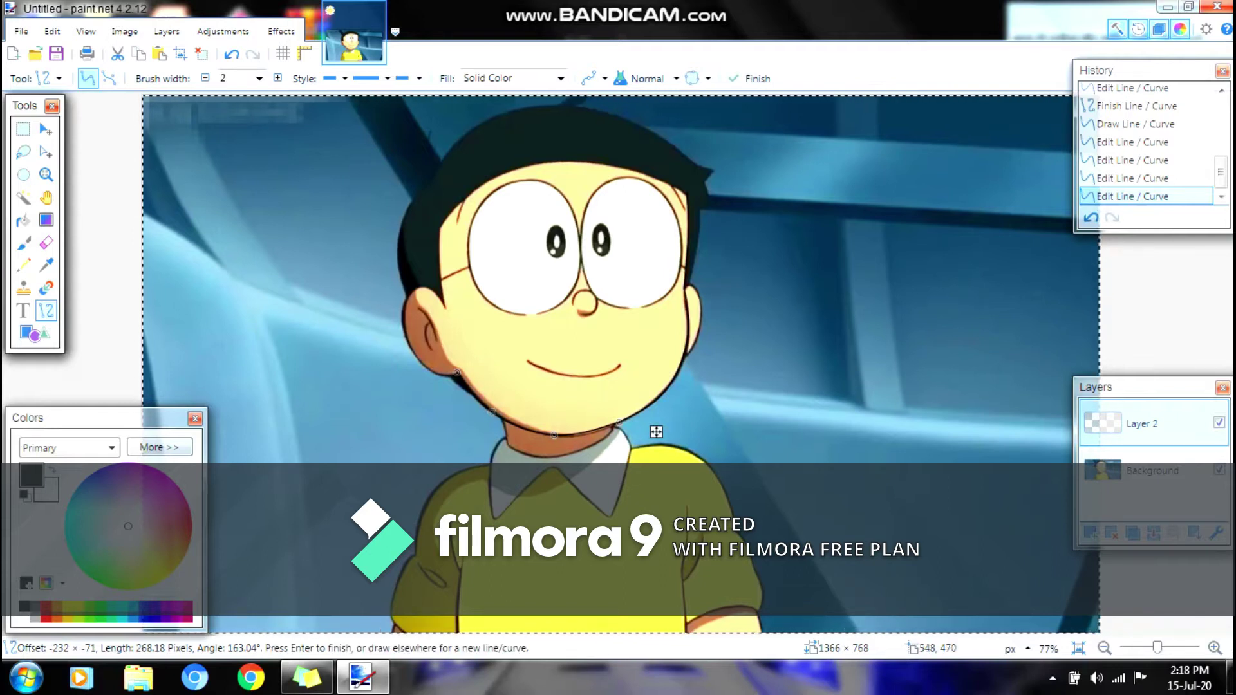
drag(554, 435, 560, 436)
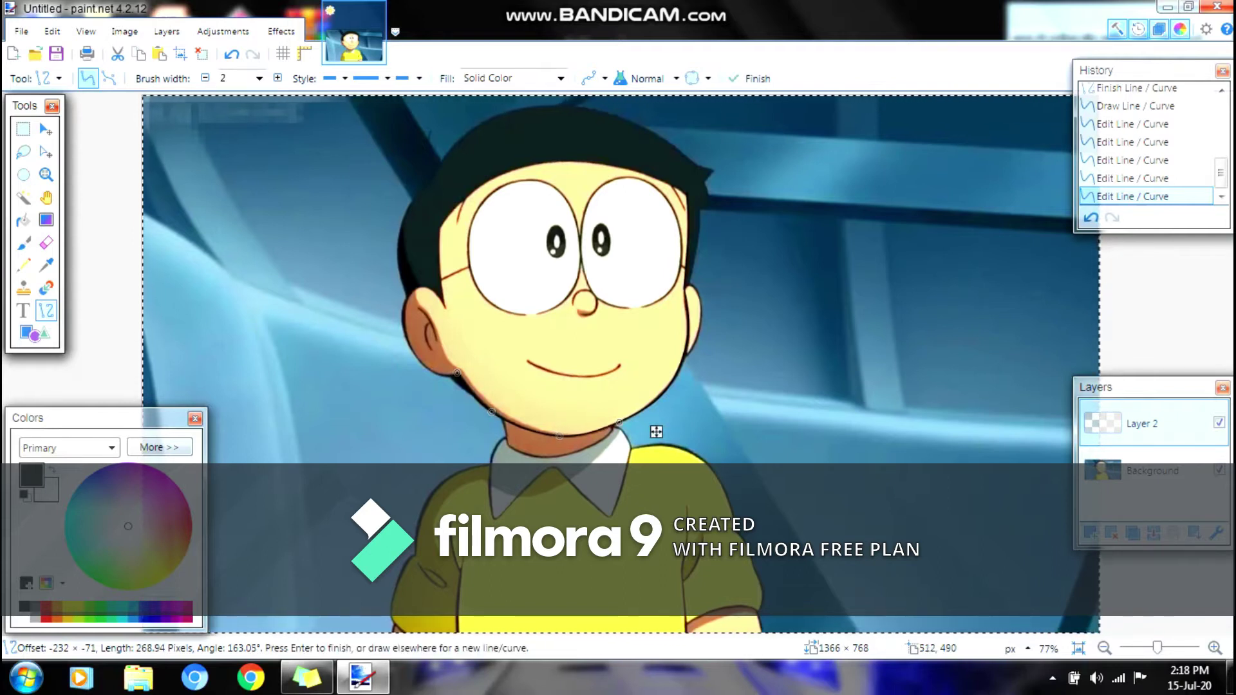
key(Return)
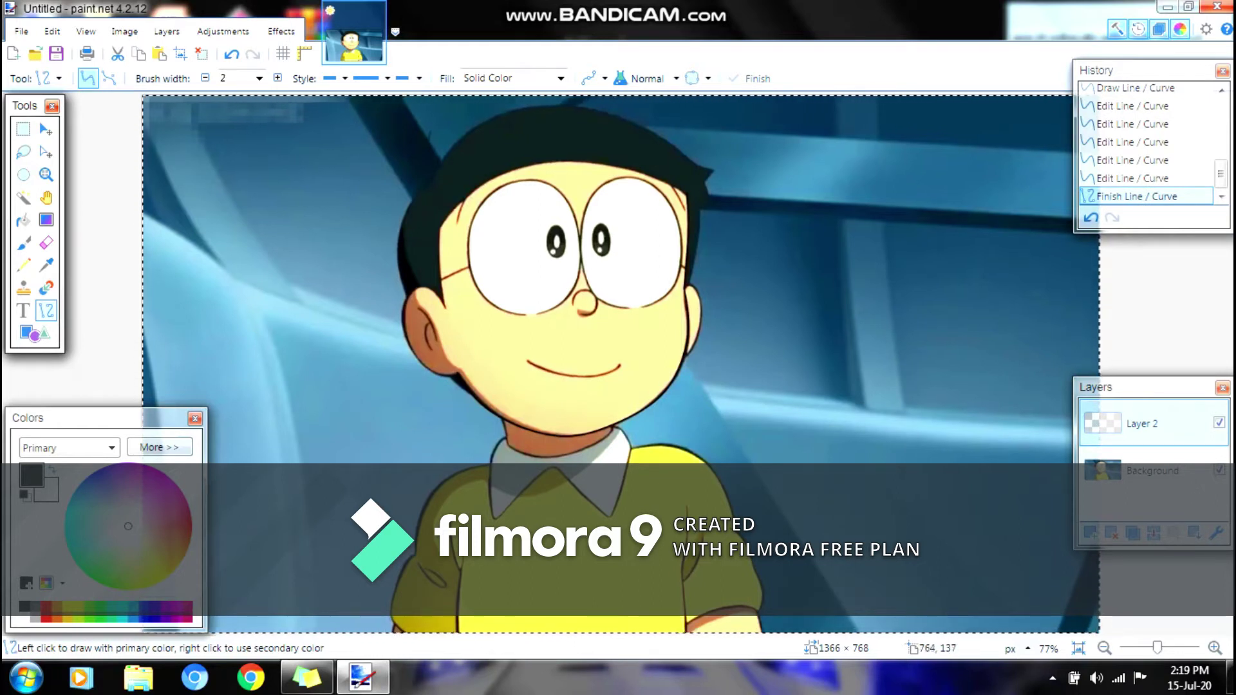
Trace the forehead hairline with a curve and continue it down the left temple to the sideburn tip.
drag(688, 194, 440, 231)
drag(522, 219, 499, 177)
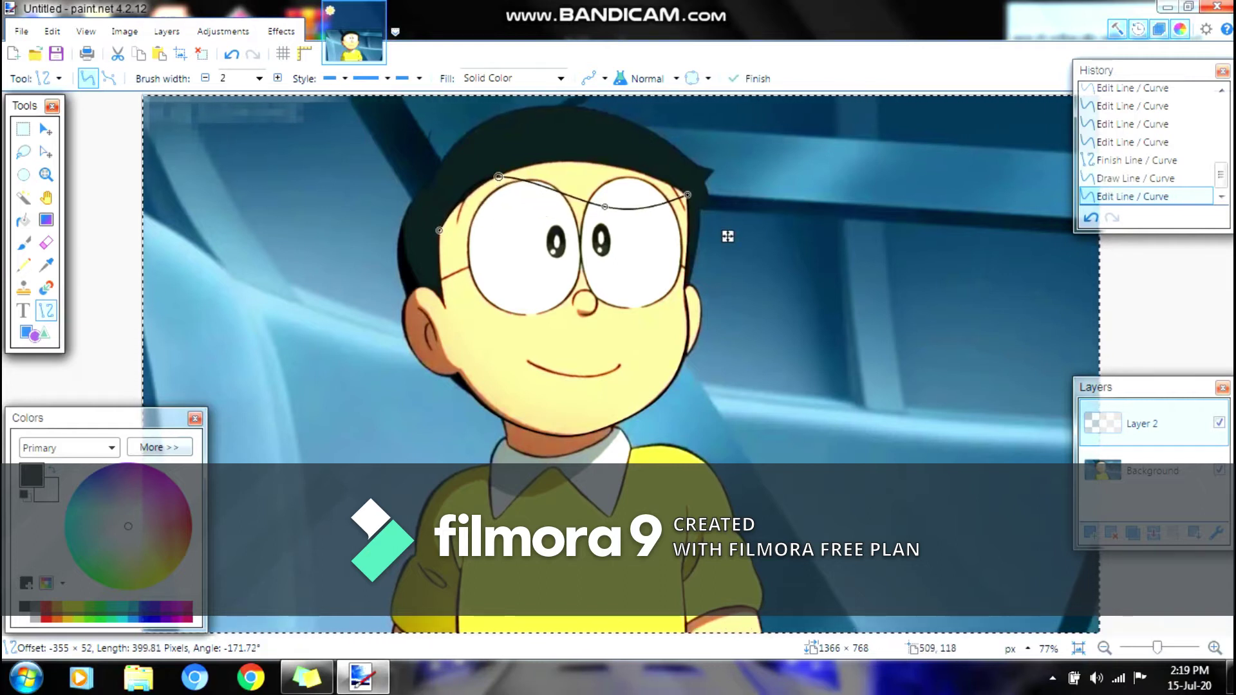
drag(605, 207, 602, 162)
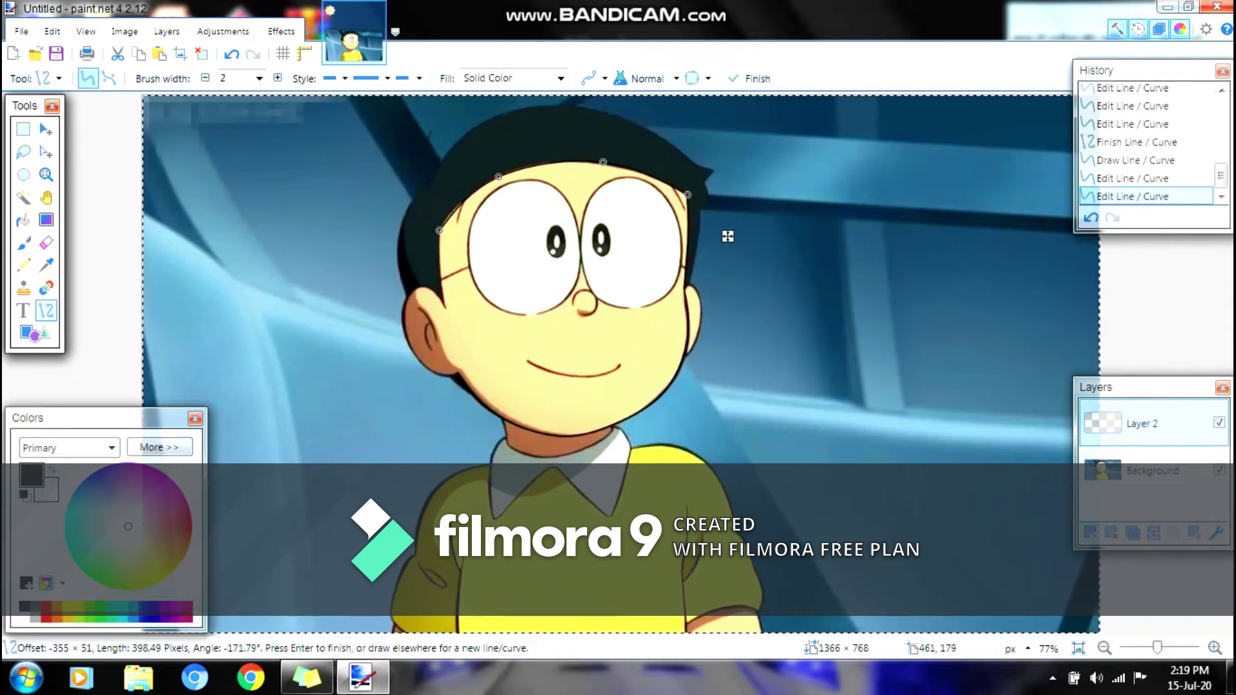
key(Return)
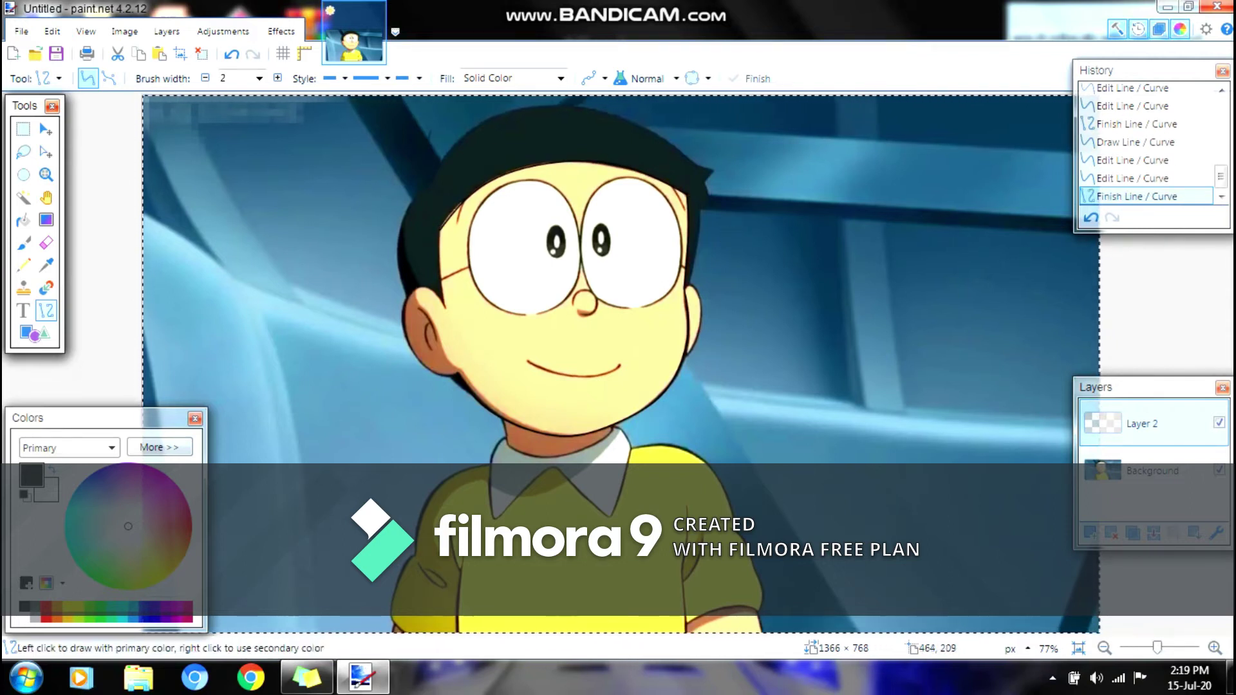
mouse_move(440, 226)
mouse_down()
mouse_move(448, 312)
mouse_move(443, 281)
mouse_up()
drag(449, 349, 444, 350)
key(Return)
Trace the outer contour of the left ear with two curves and add its upper inner fold.
mouse_move(444, 307)
mouse_down()
mouse_move(413, 355)
mouse_move(404, 318)
mouse_move(425, 306)
mouse_move(422, 284)
mouse_up()
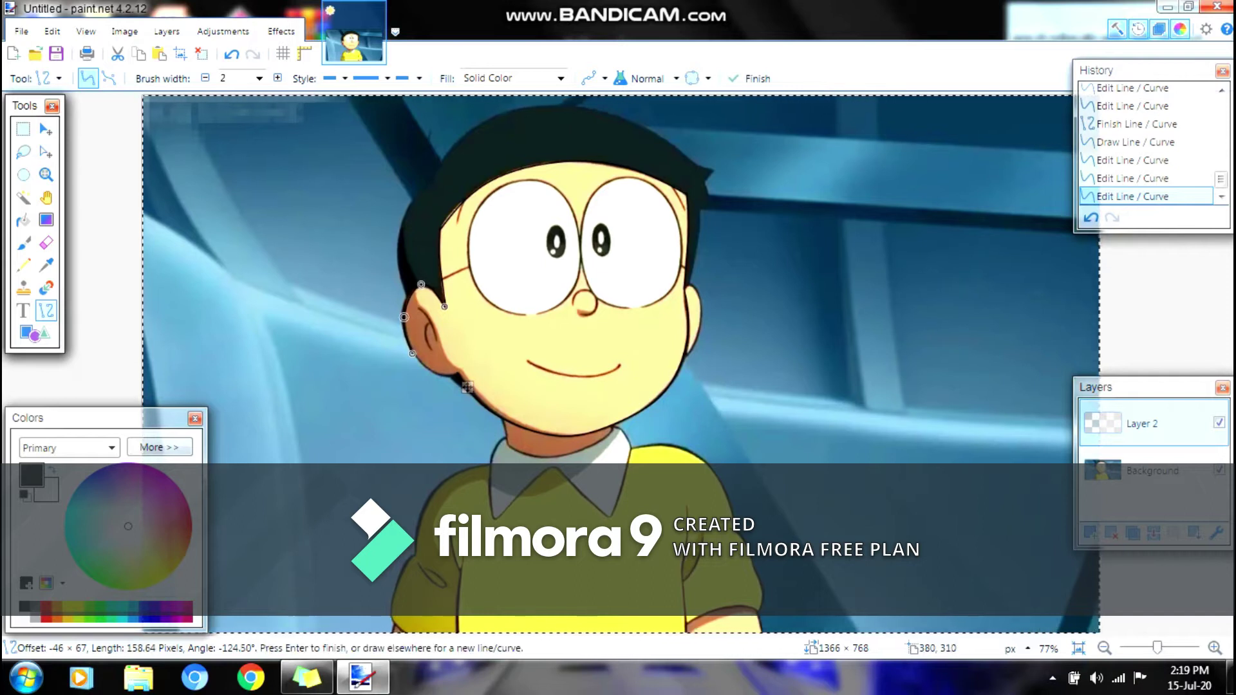
key(Return)
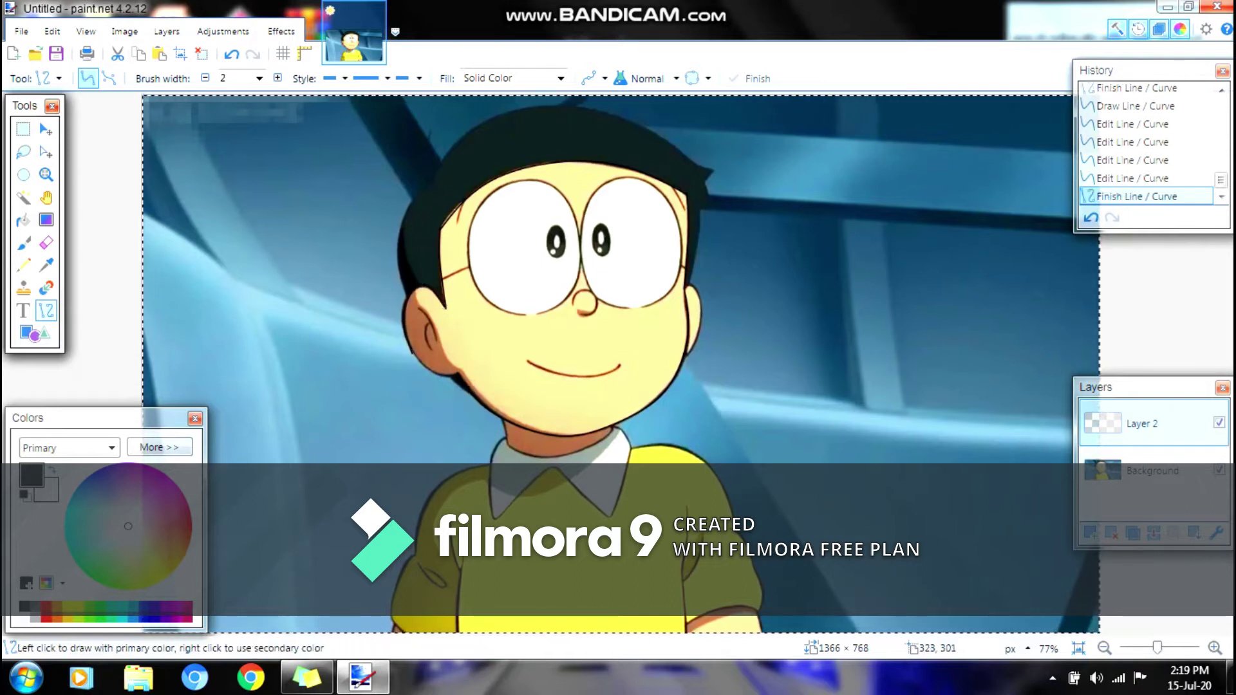
mouse_move(459, 370)
mouse_down()
mouse_move(409, 352)
mouse_move(442, 374)
mouse_move(459, 372)
mouse_move(409, 347)
mouse_up()
drag(497, 384, 496, 384)
key(Return)
mouse_move(417, 310)
mouse_down()
mouse_move(437, 341)
mouse_move(429, 317)
mouse_up()
key(Return)
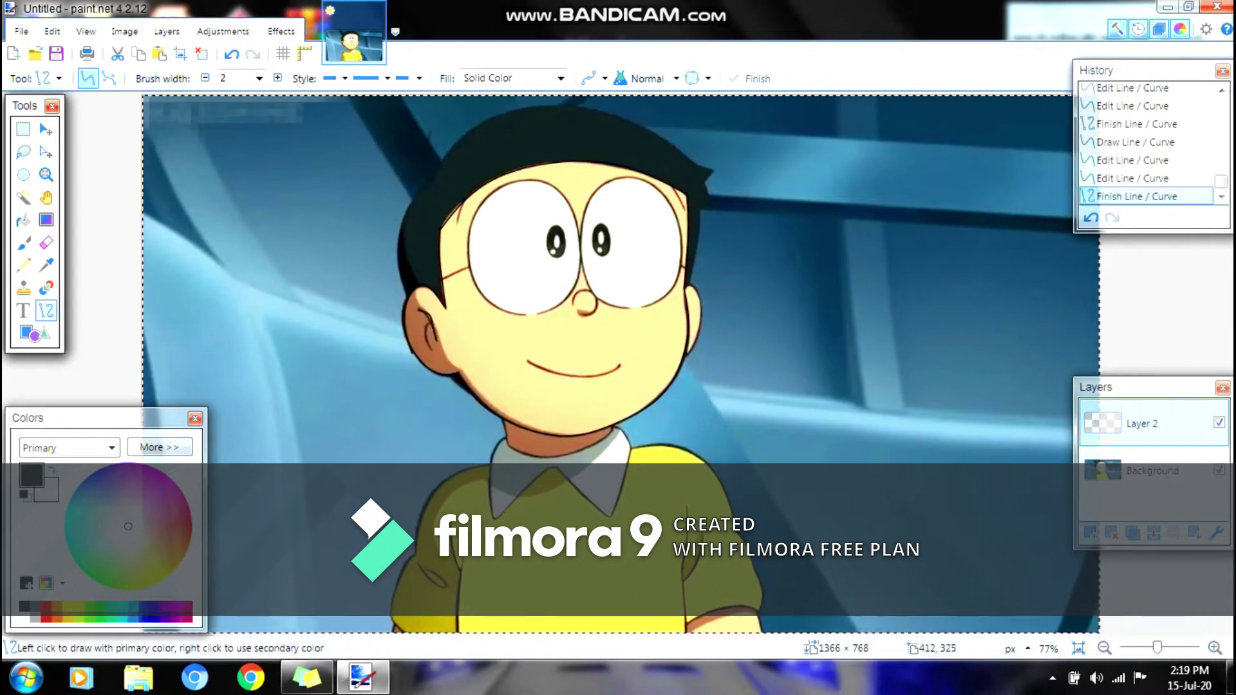
key(ctrl+z)
drag(428, 317, 430, 350)
key(Return)
key(Return)
key(ctrl+z)
key(ctrl+z)
key(ctrl+z)
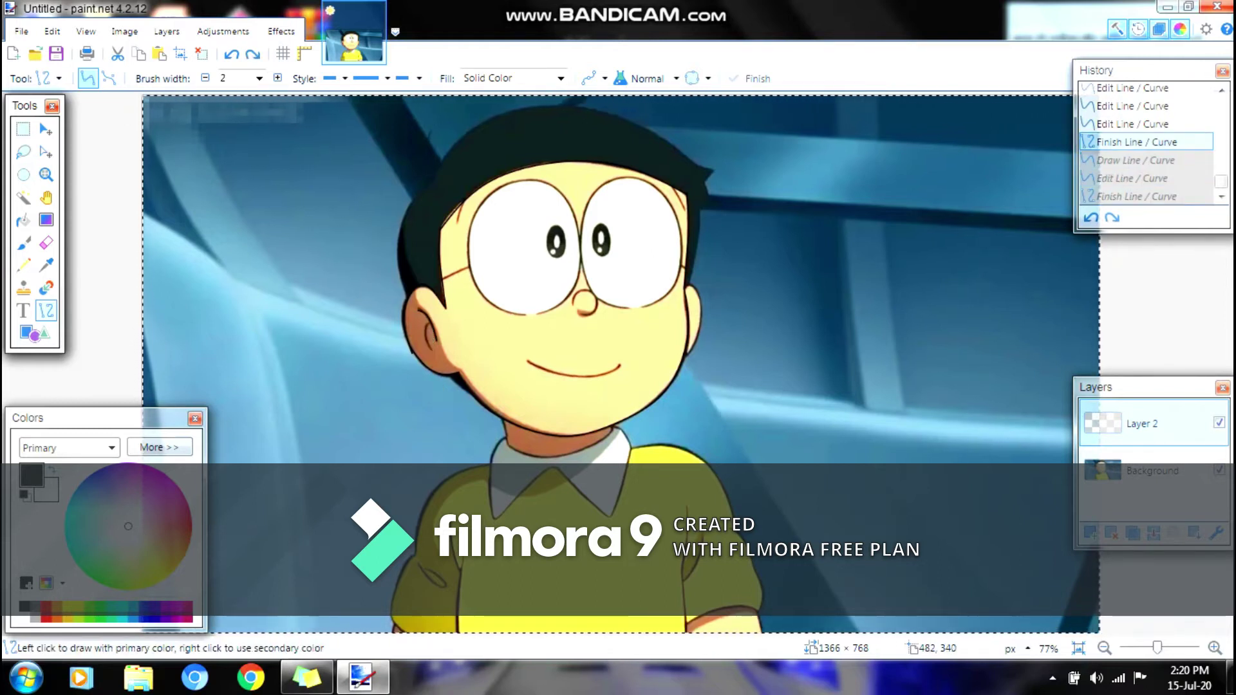
Trace the short curved crease inside the left ear, below the upper inner fold.
key(z)
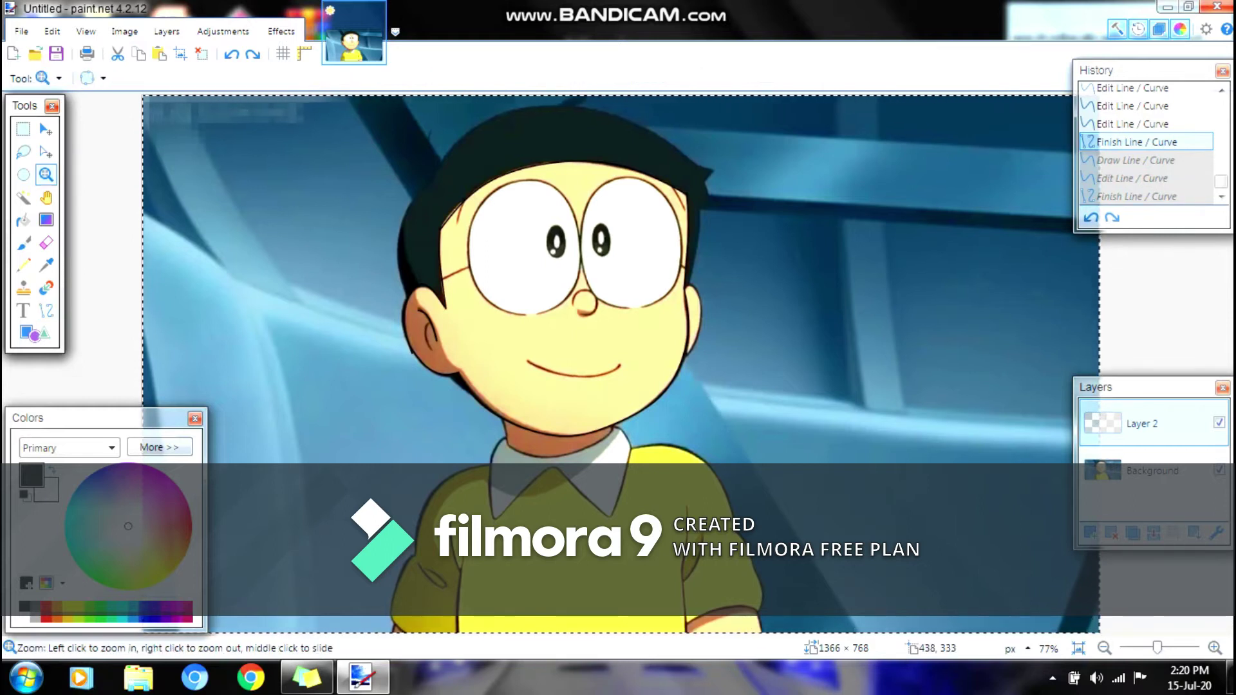
click(445, 335)
click(445, 332)
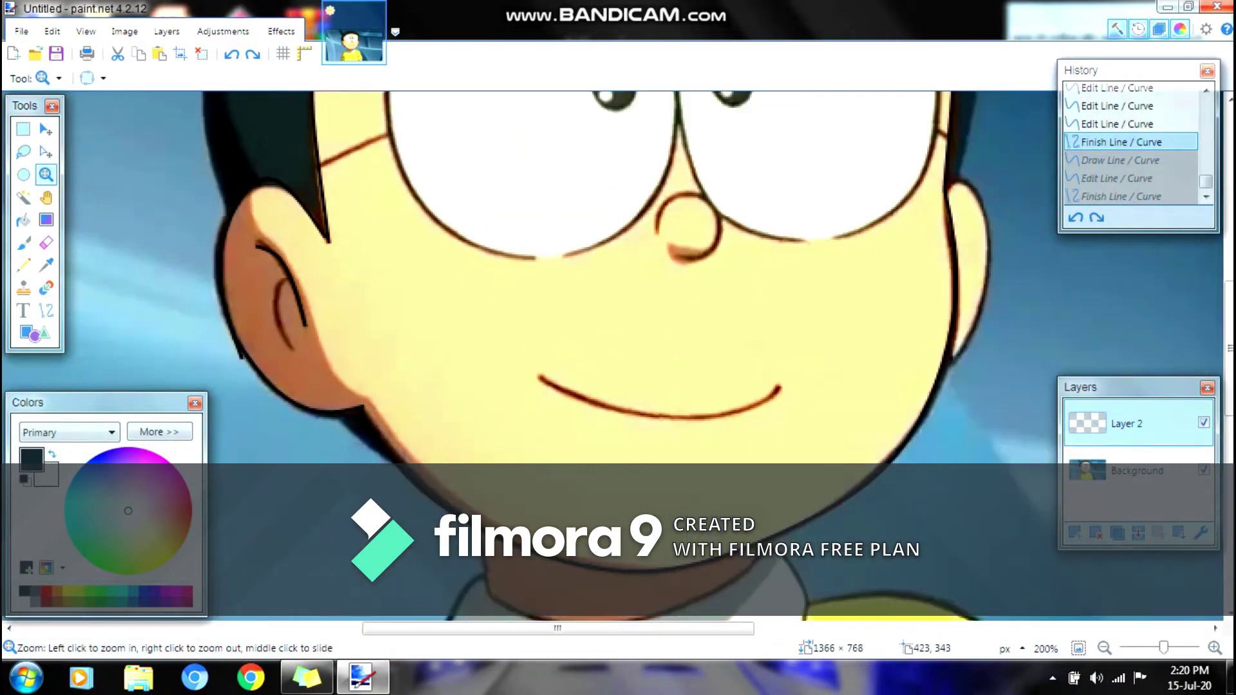
key(o)
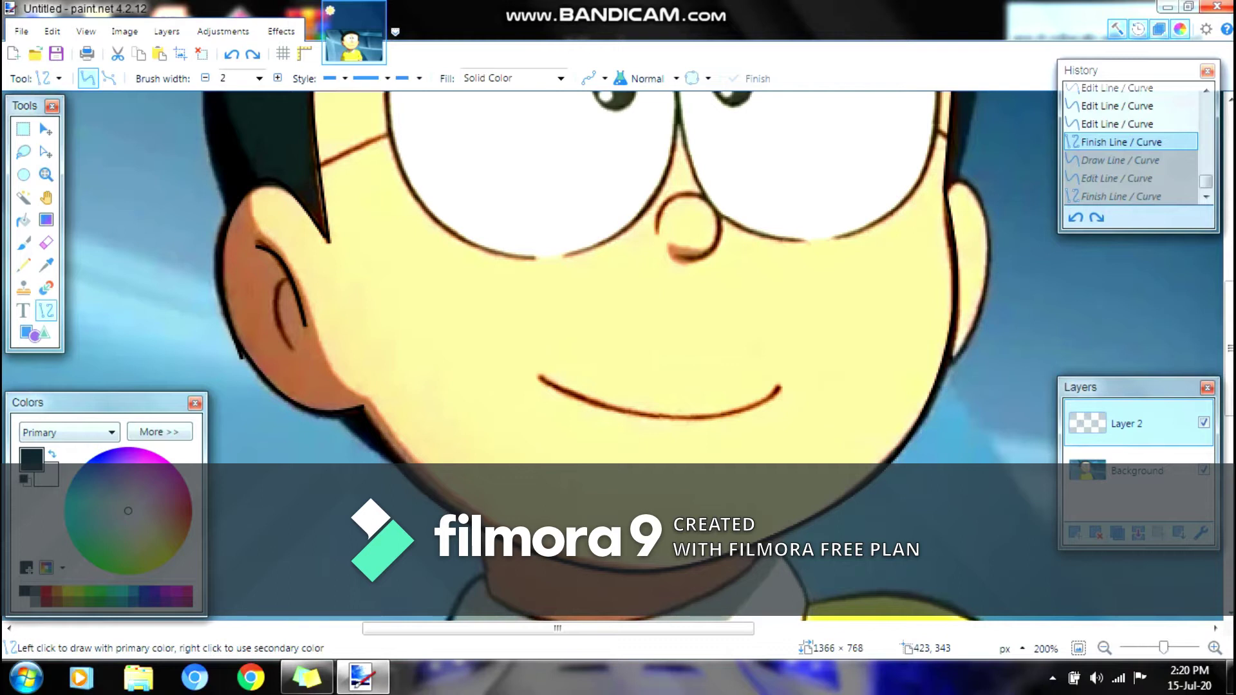
mouse_move(285, 277)
mouse_down()
mouse_move(290, 362)
mouse_move(279, 296)
mouse_up()
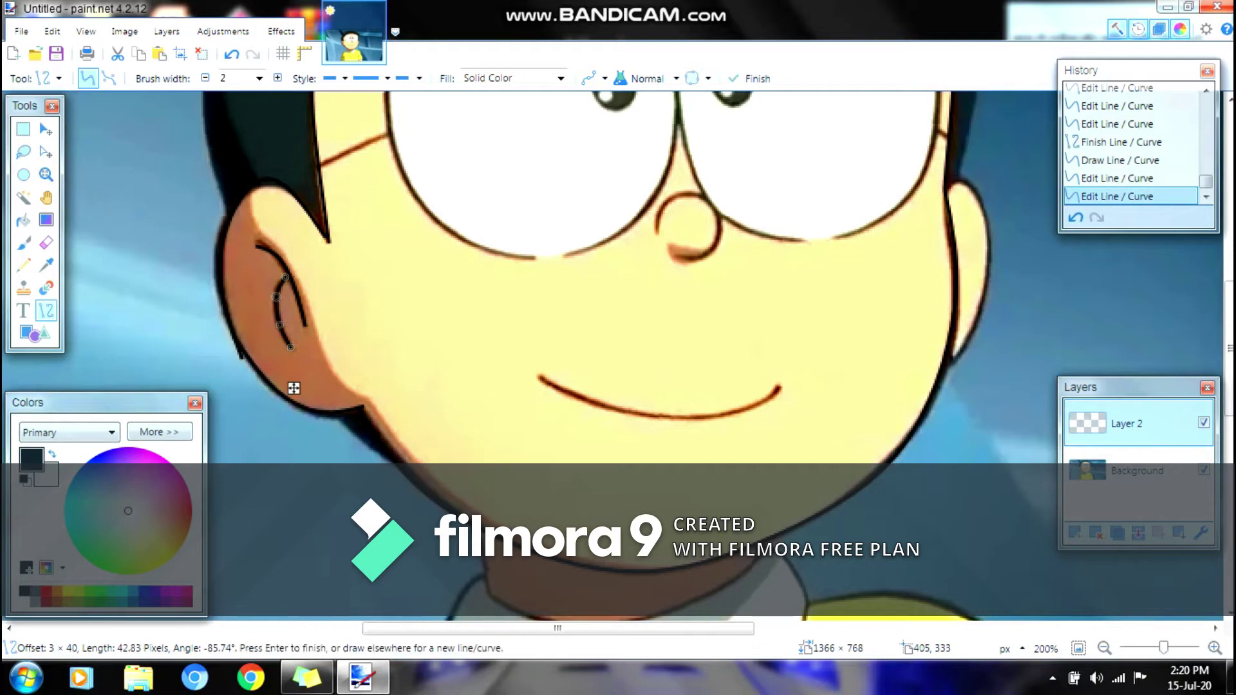
key(Return)
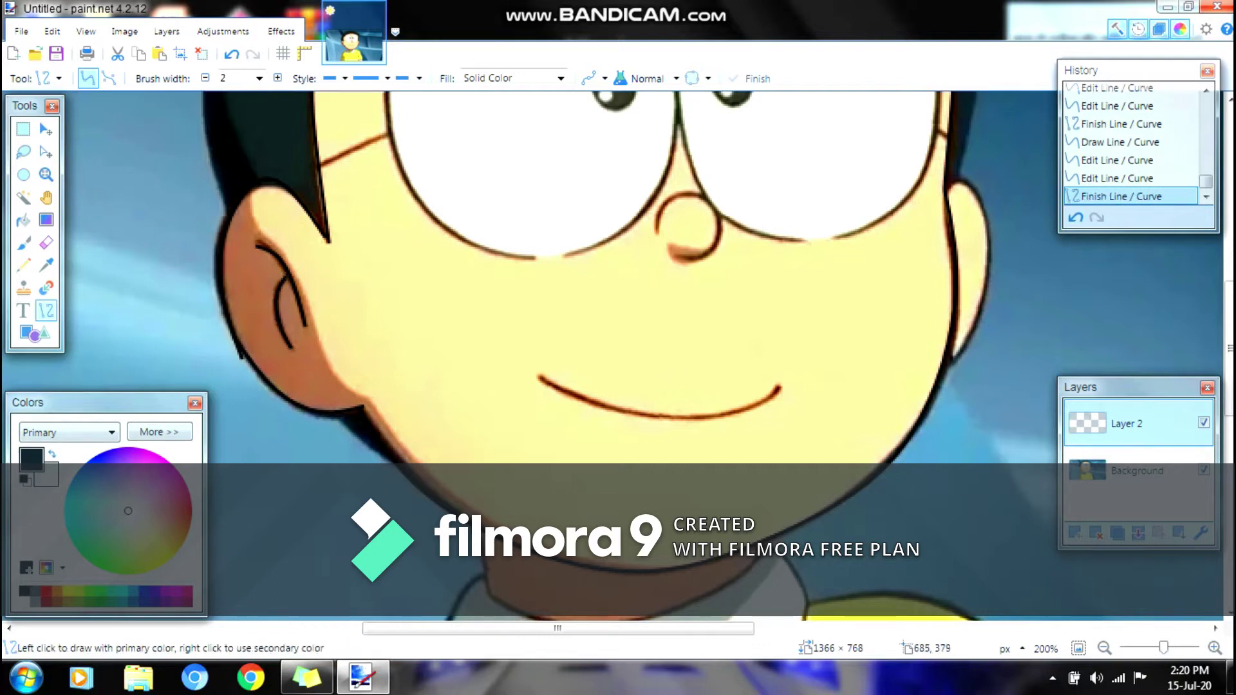
Trace the smiling mouth with a line between its corners, bent to follow the lip curve.
drag(778, 384, 537, 373)
key(Return)
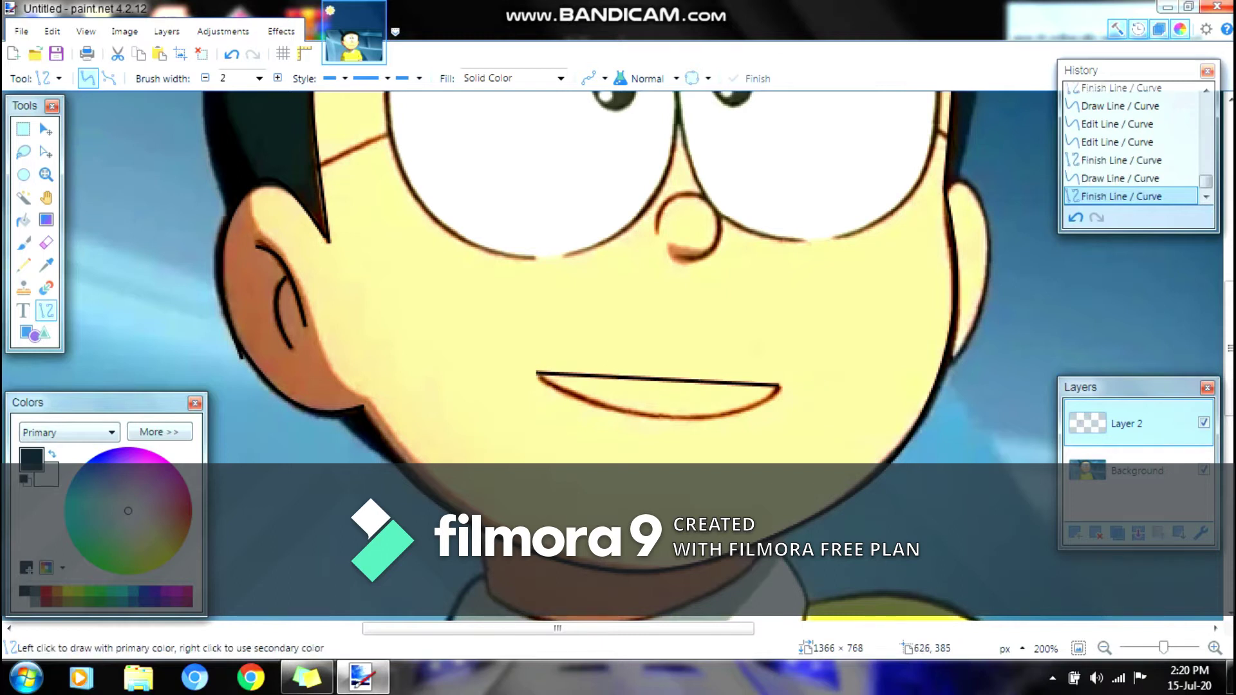
key(ctrl+z)
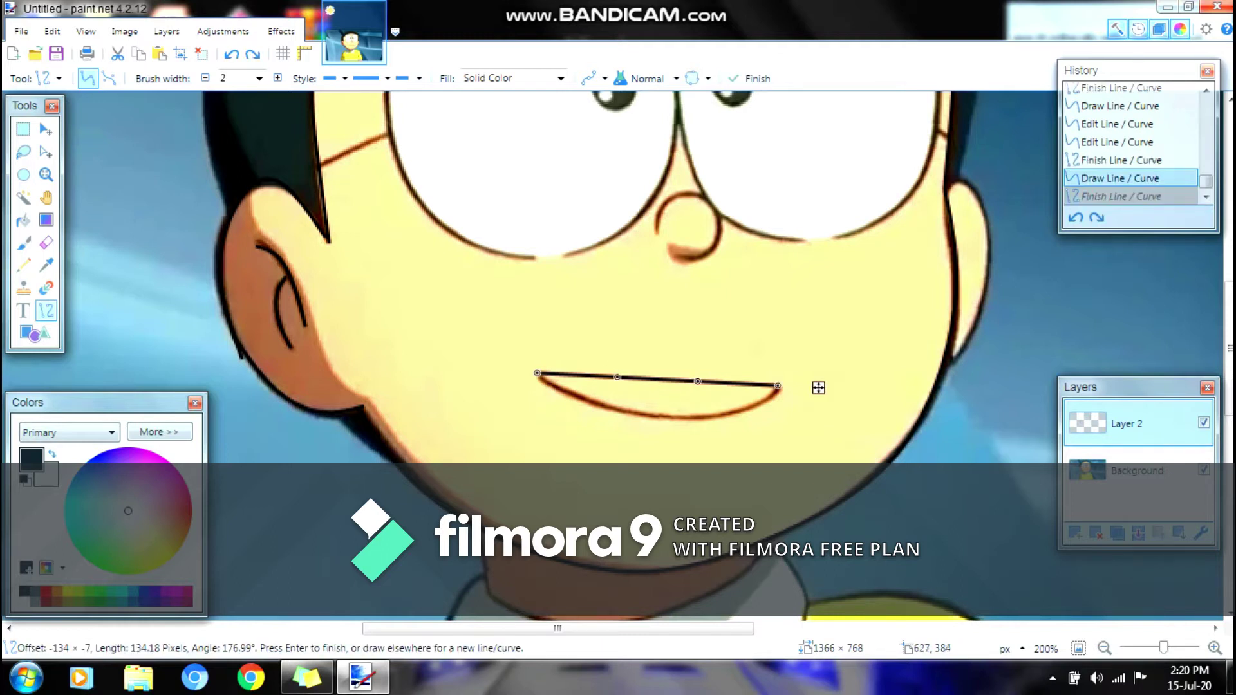
drag(697, 381, 702, 417)
drag(617, 376, 605, 407)
drag(702, 417, 711, 419)
key(Return)
Trace the nose with two curves, one over its upper part and one around its lower right edge.
mouse_move(654, 231)
mouse_down()
mouse_move(720, 230)
mouse_move(698, 195)
mouse_move(670, 199)
mouse_move(702, 195)
mouse_move(693, 253)
mouse_move(675, 262)
mouse_move(713, 250)
mouse_up()
key(Return)
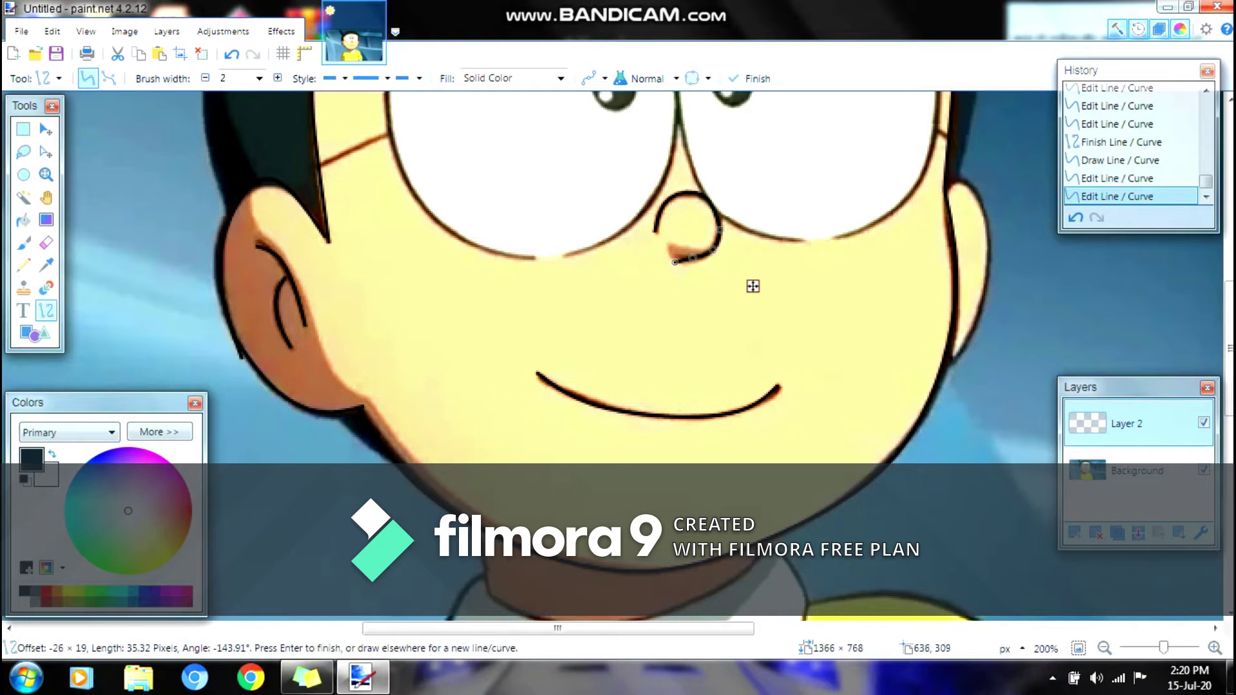
key(Return)
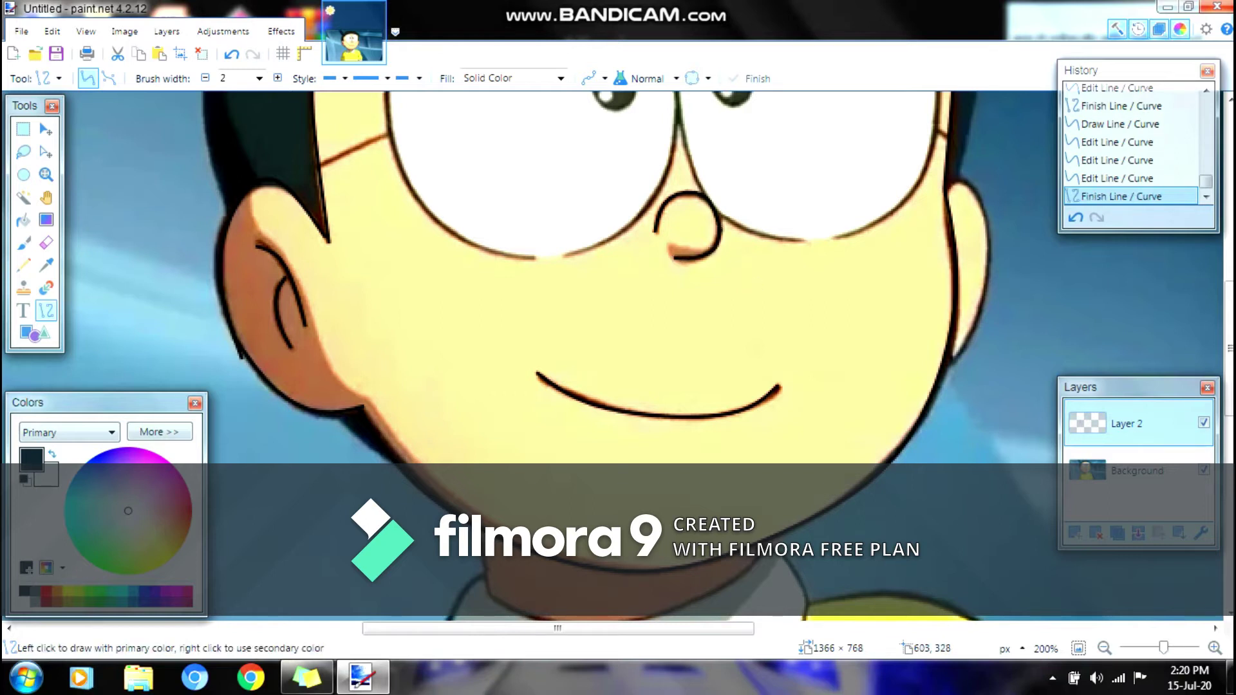
Trace the outer contour of the right ear with two curves, from the temple down to the cheek.
drag(945, 193, 987, 297)
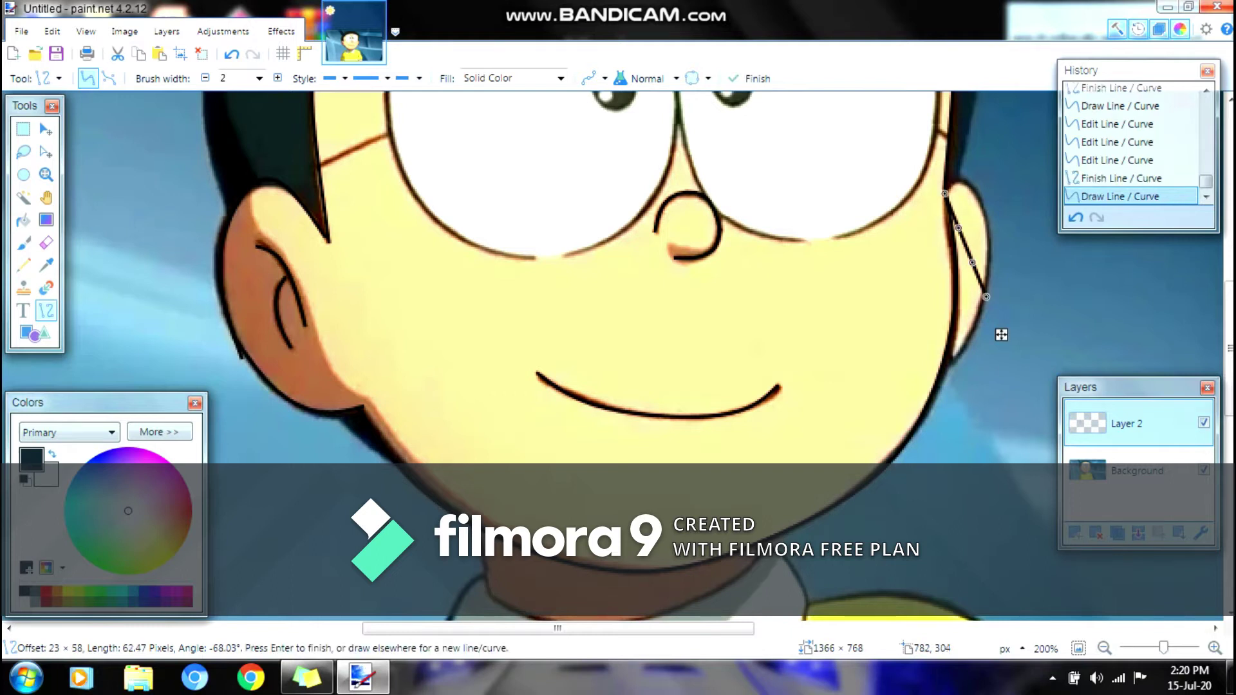
drag(958, 228, 969, 183)
drag(972, 262, 989, 235)
key(Return)
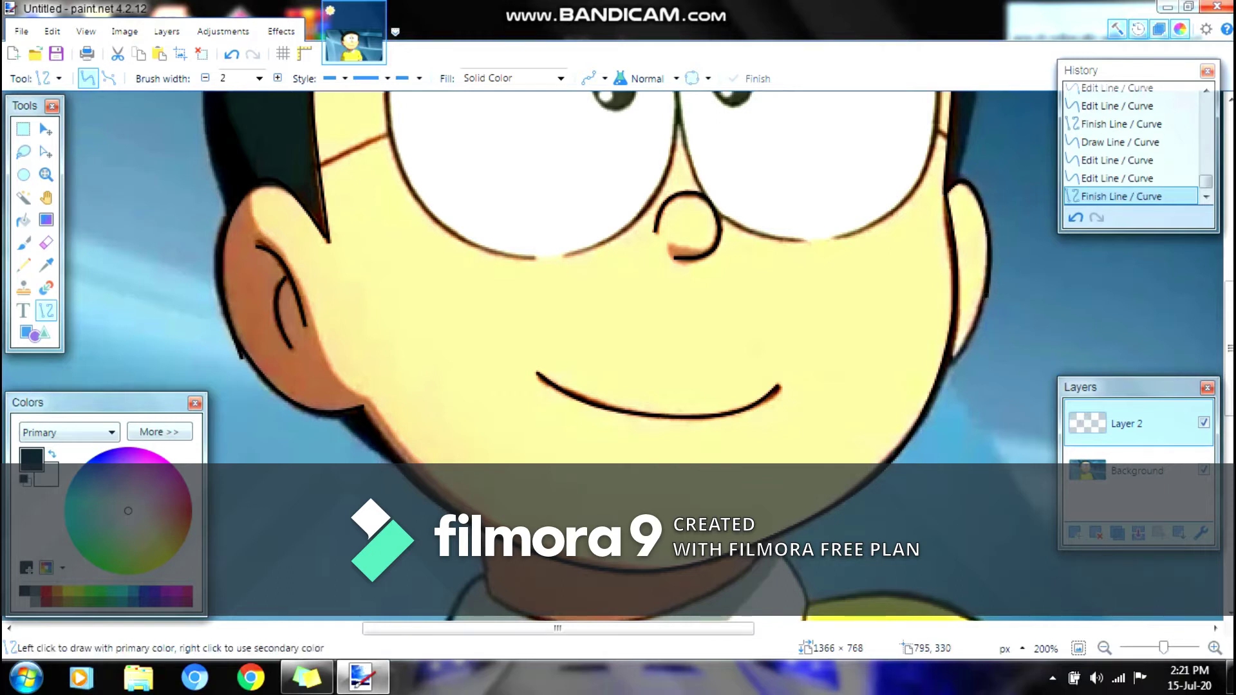
mouse_move(988, 288)
mouse_down()
mouse_move(948, 366)
mouse_move(978, 315)
mouse_up()
key(Return)
Hide the Background layer to check the traced line art, and show it again.
scroll(612, 354, up, 3)
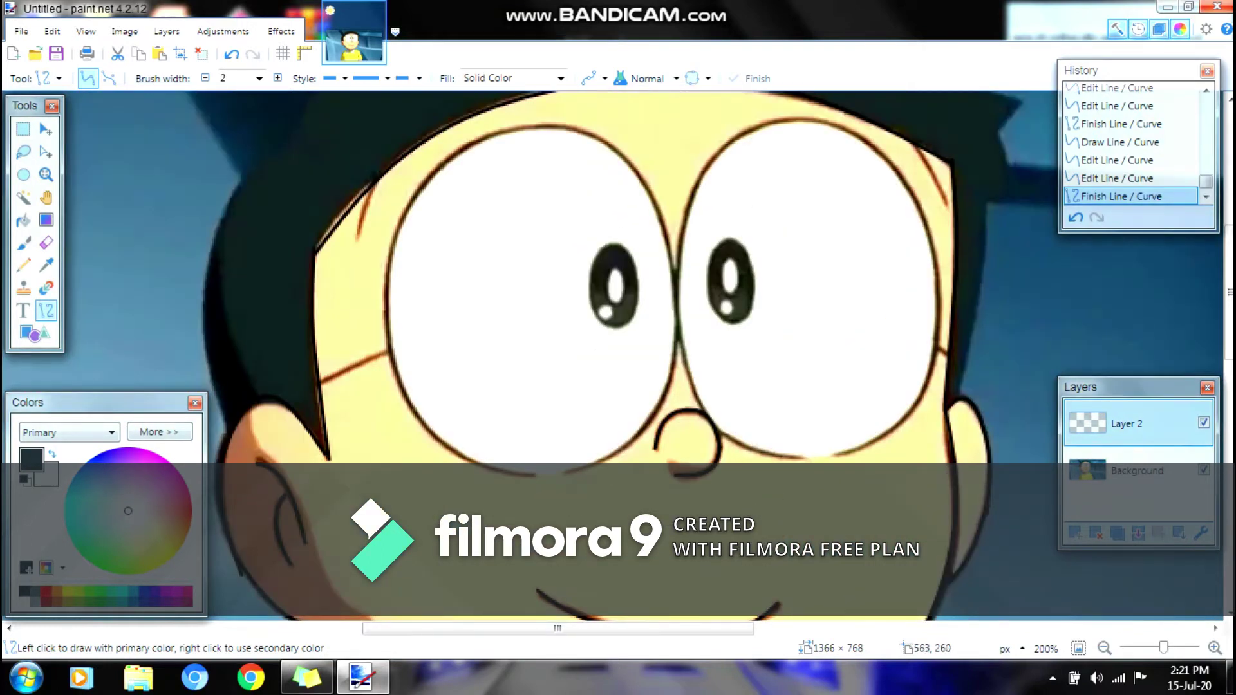
key(z)
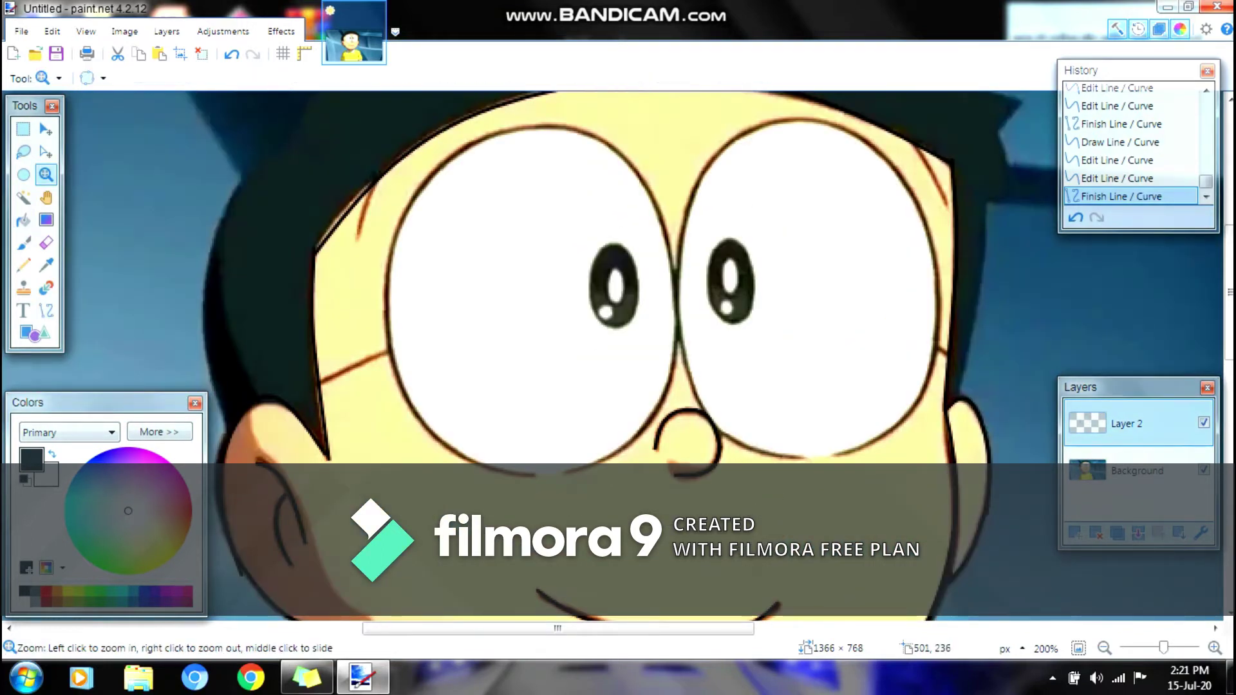
right_click(449, 337)
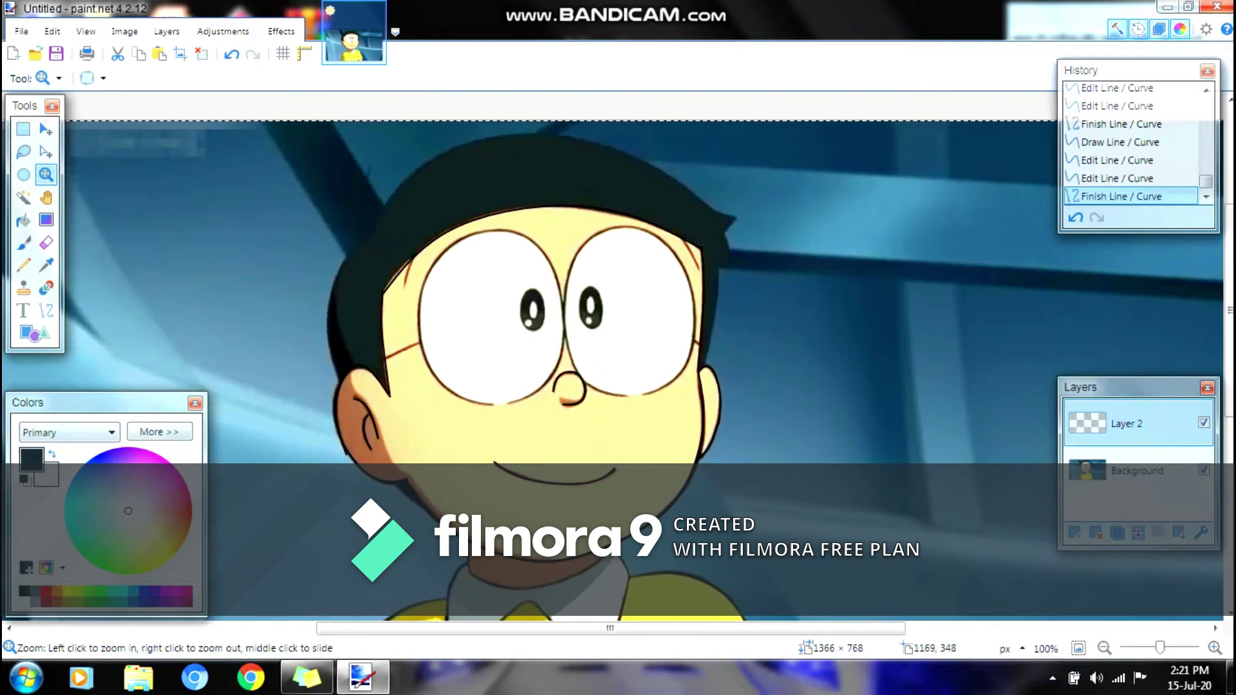
click(1203, 471)
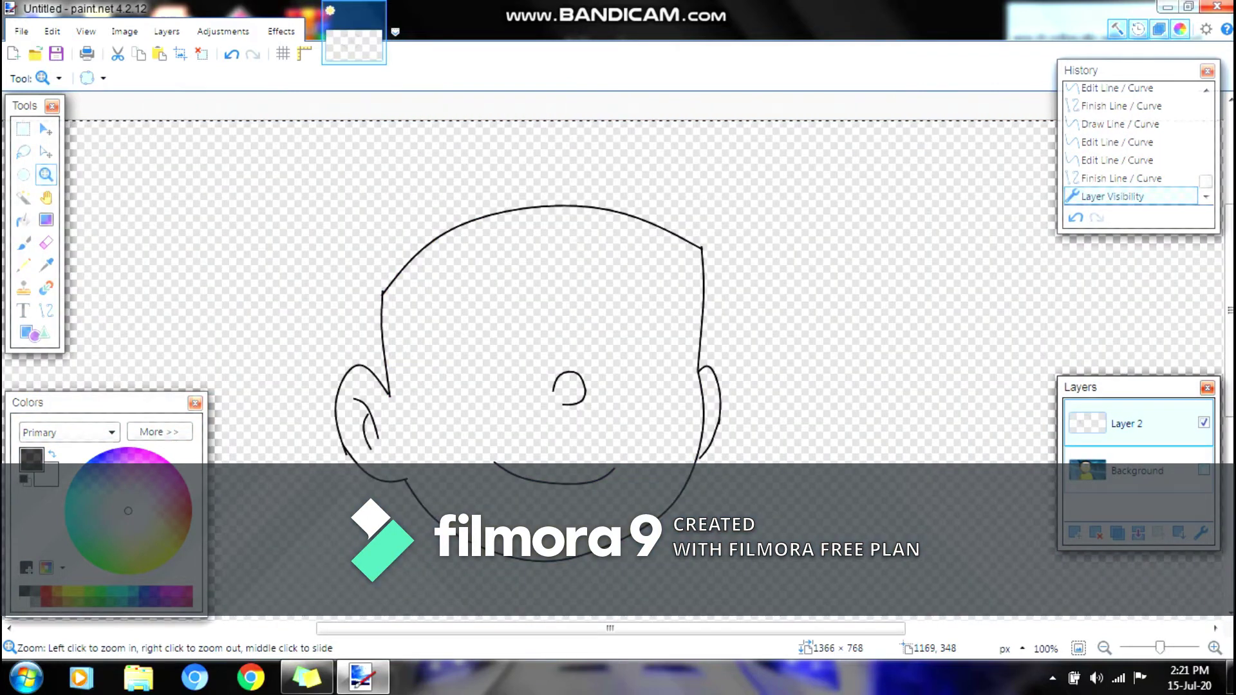
click(1203, 470)
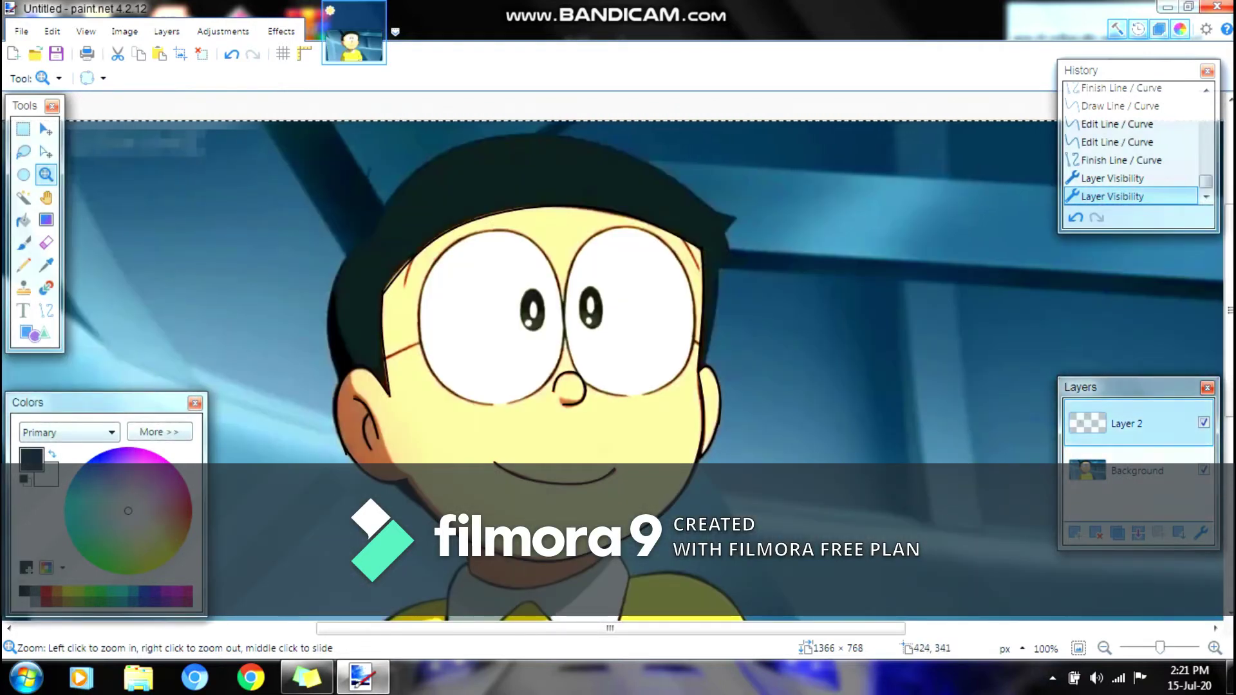
click(555, 382)
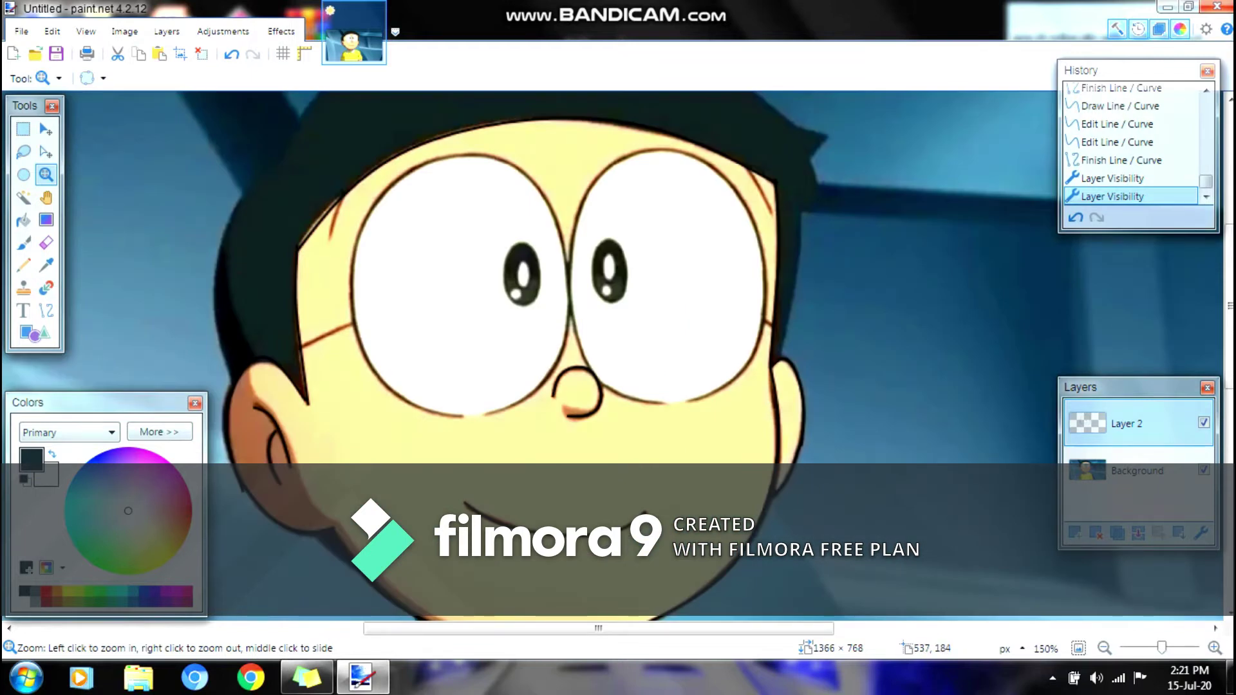
Trace the inner half of the left glasses lens with one curve, from its bottom edge around beside the nose to its top.
key(o)
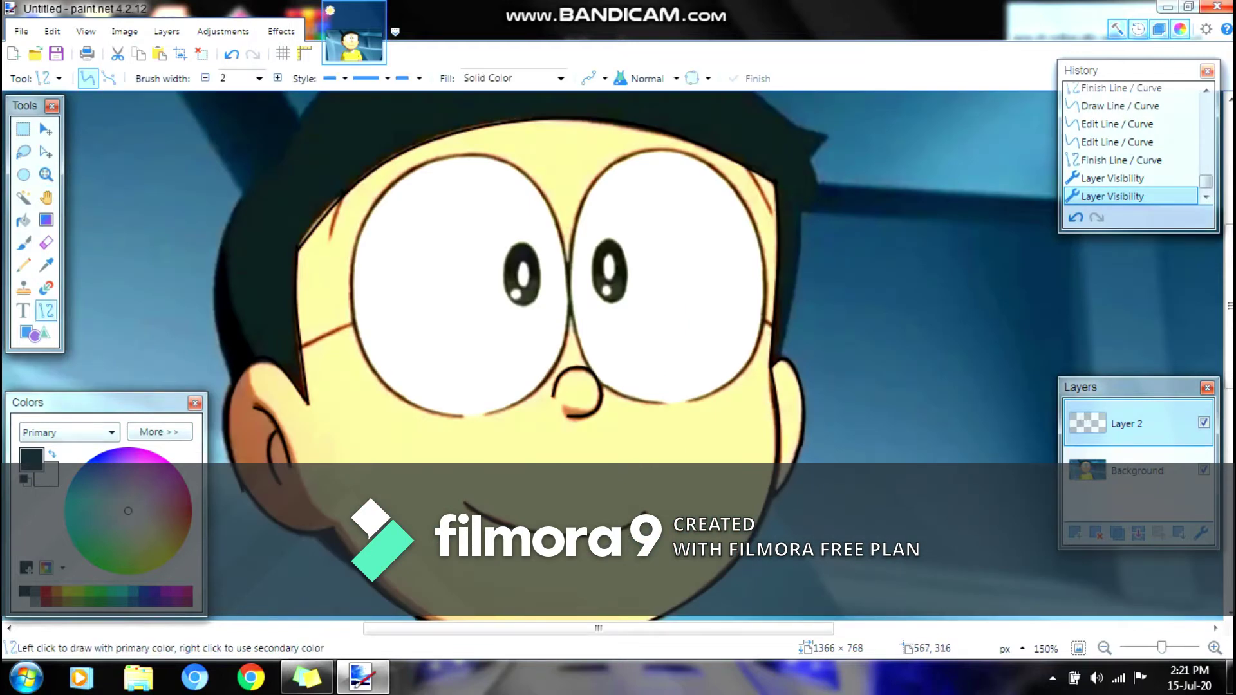
mouse_move(489, 412)
mouse_down()
mouse_move(417, 129)
mouse_move(431, 162)
mouse_up()
drag(450, 246, 520, 169)
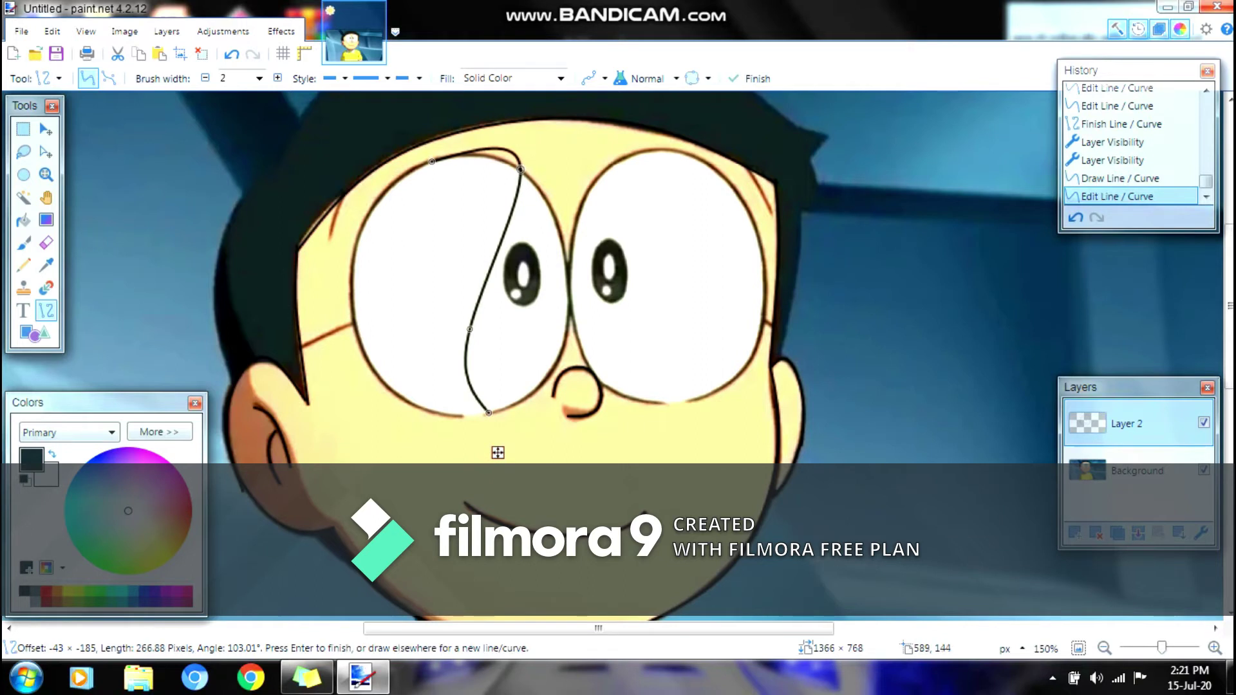
drag(469, 329, 557, 359)
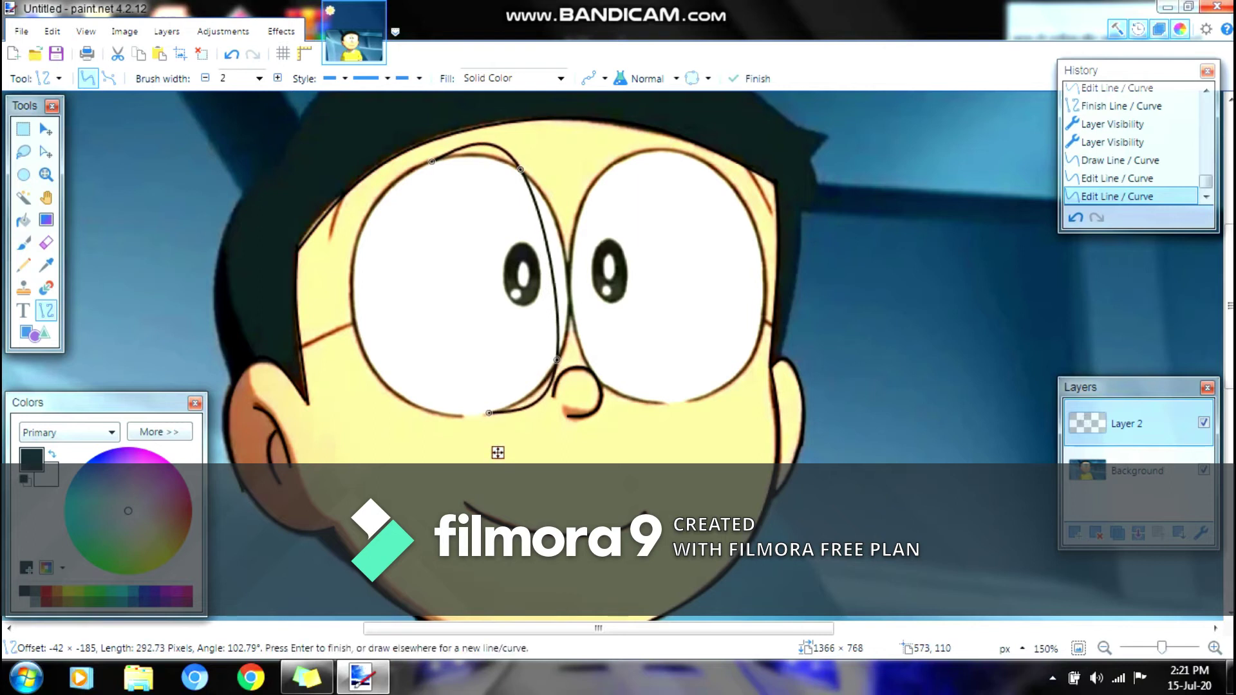
mouse_move(520, 169)
mouse_down()
mouse_move(539, 171)
mouse_move(537, 186)
mouse_up()
drag(557, 359, 564, 346)
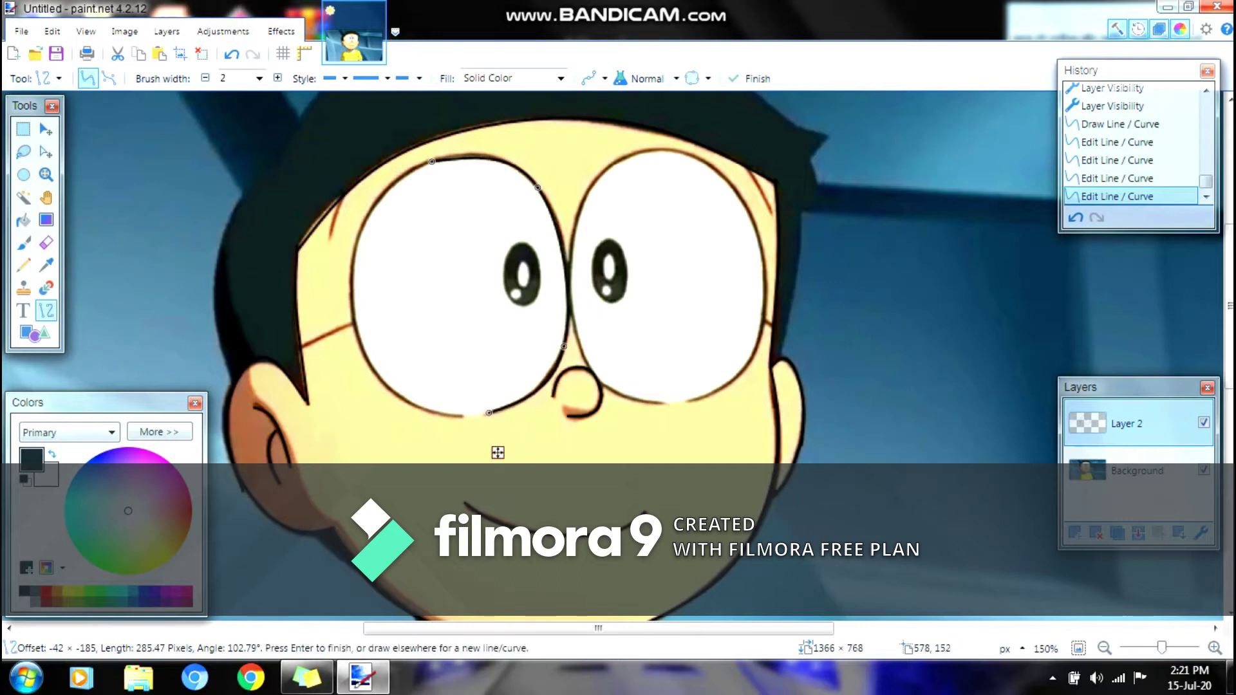
drag(537, 187, 537, 185)
key(Return)
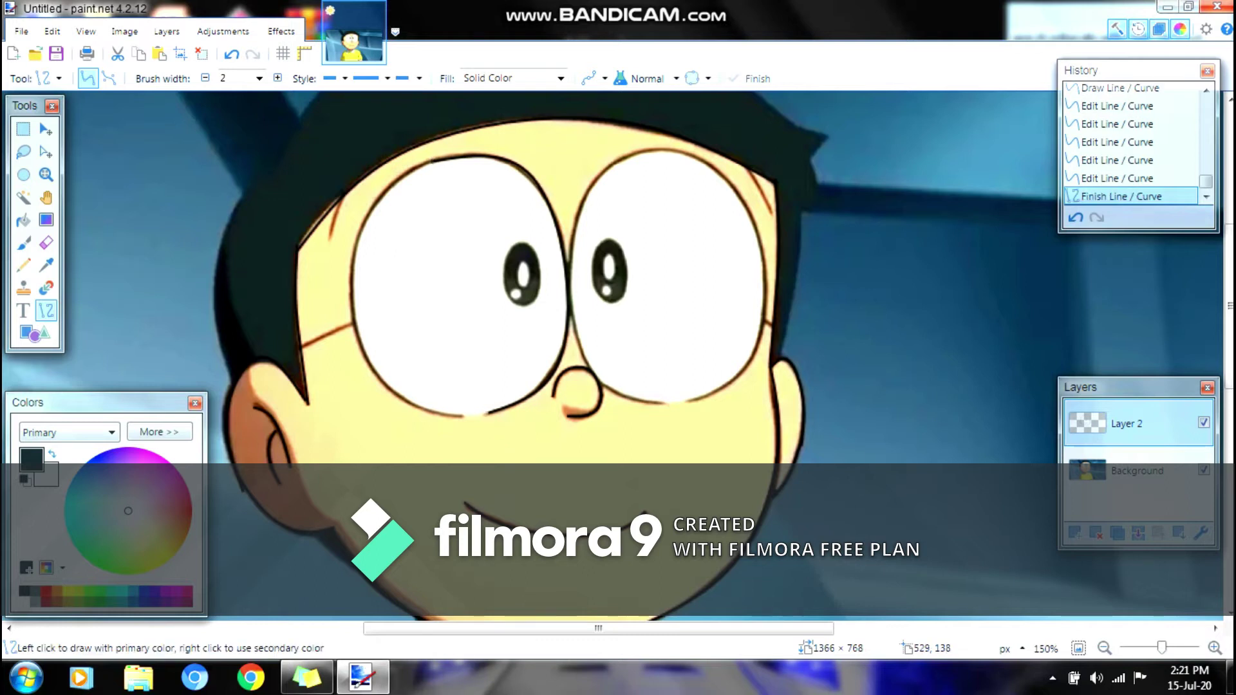
Trace the outer half of the left glasses lens with a curve, and close the remaining gap along its bottom edge.
drag(433, 159, 410, 404)
drag(419, 322, 355, 324)
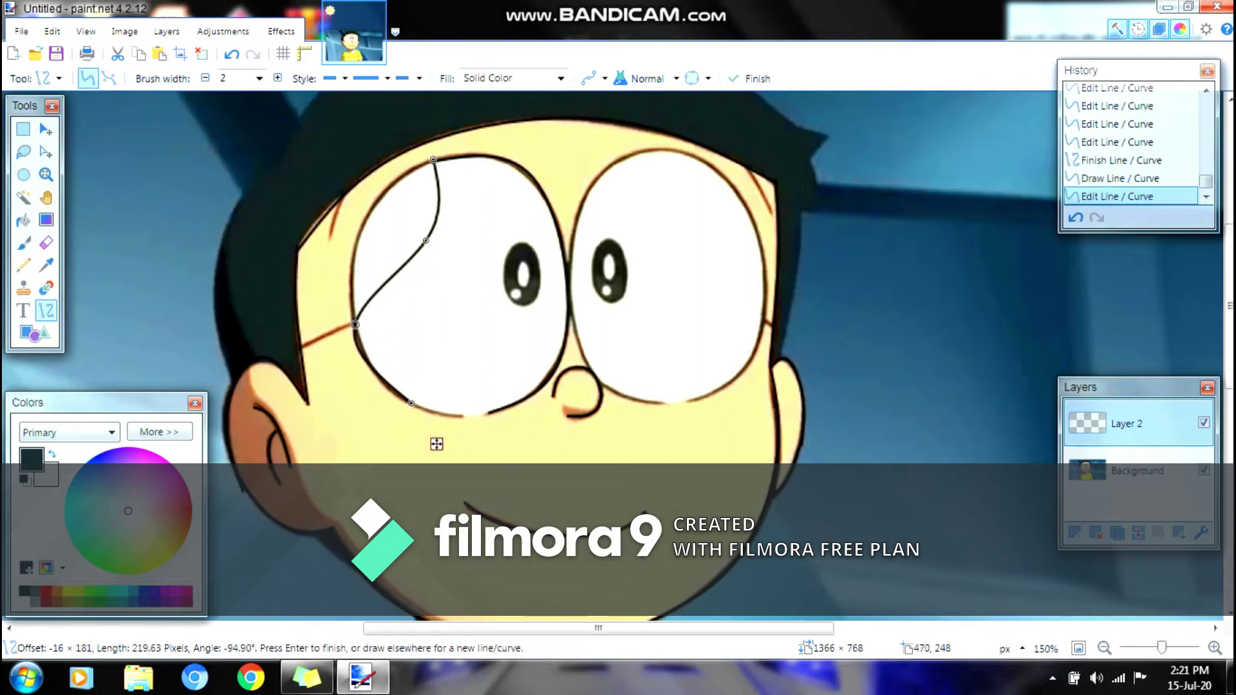
drag(425, 240, 369, 211)
drag(355, 324, 357, 340)
key(Return)
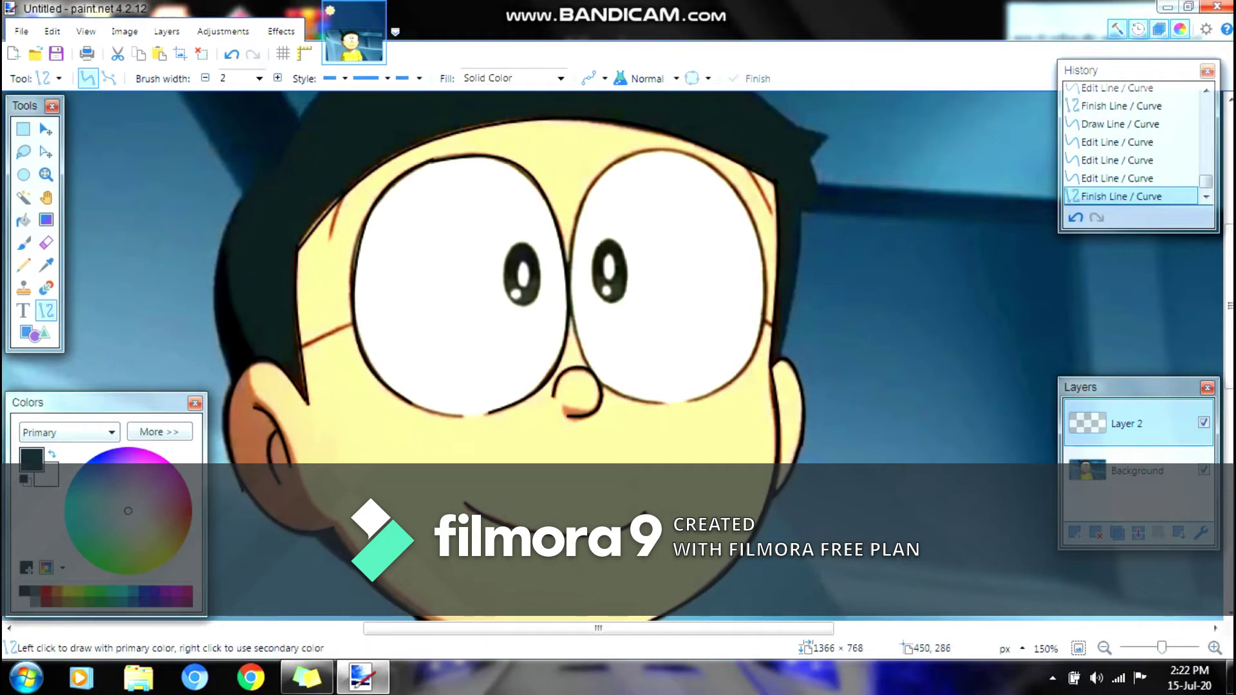
mouse_move(460, 419)
mouse_down()
mouse_move(406, 401)
mouse_move(483, 416)
mouse_up()
key(Return)
key(Return)
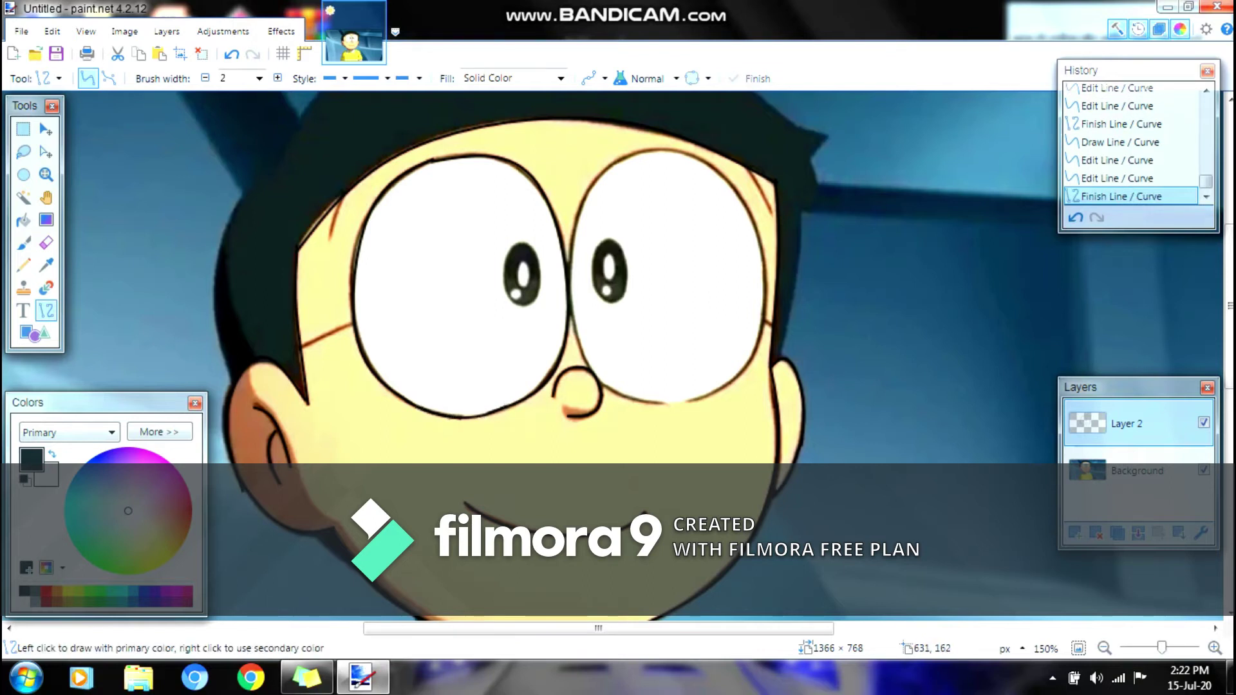
Trace the upper arc of the right glasses lens with a curve from its inner side over the top to its outer side.
drag(580, 212, 762, 283)
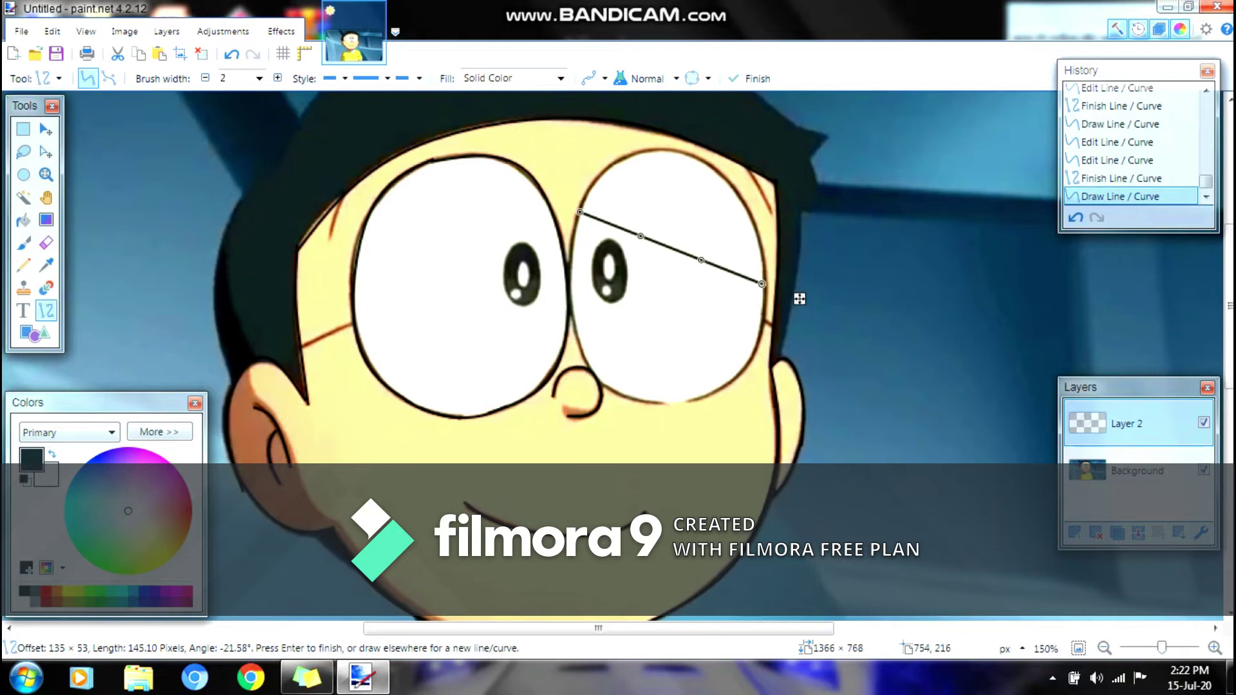
drag(701, 260, 701, 157)
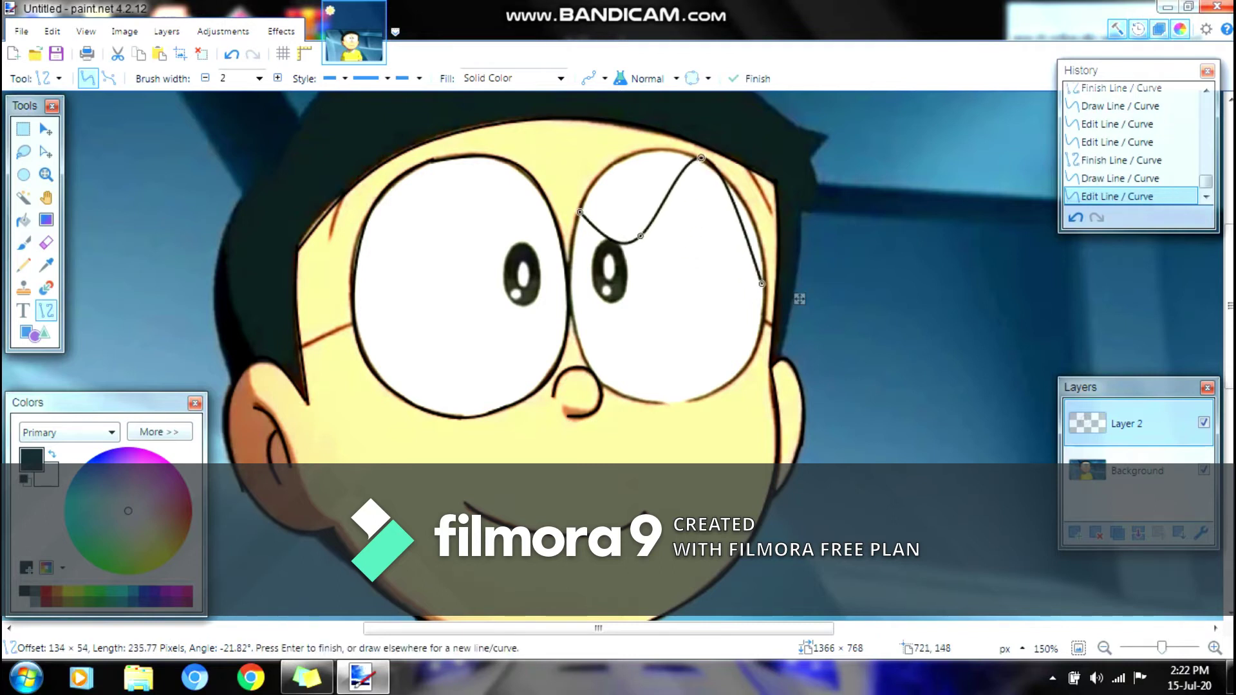
drag(640, 236, 618, 157)
drag(701, 157, 721, 174)
drag(618, 157, 632, 154)
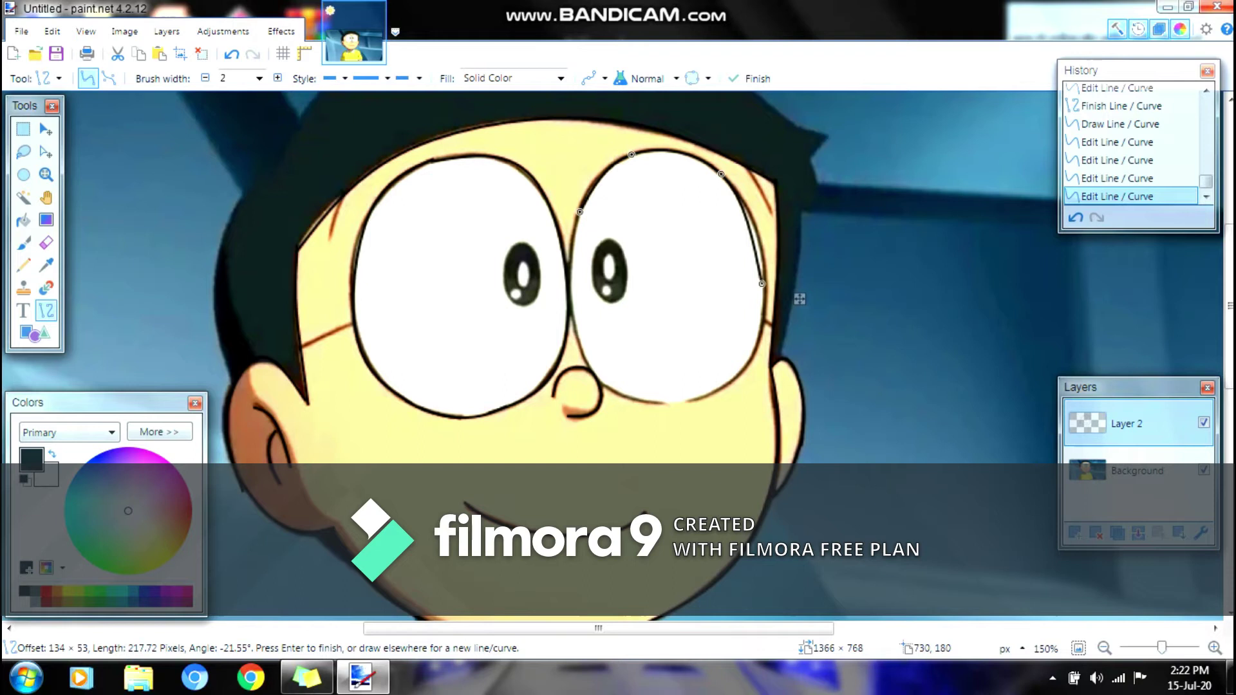
Trace the lower outer part of the right glasses lens with a curve from its outer side down to its bottom edge.
mouse_move(762, 283)
mouse_down()
mouse_move(764, 263)
mouse_move(658, 403)
mouse_up()
click(702, 281)
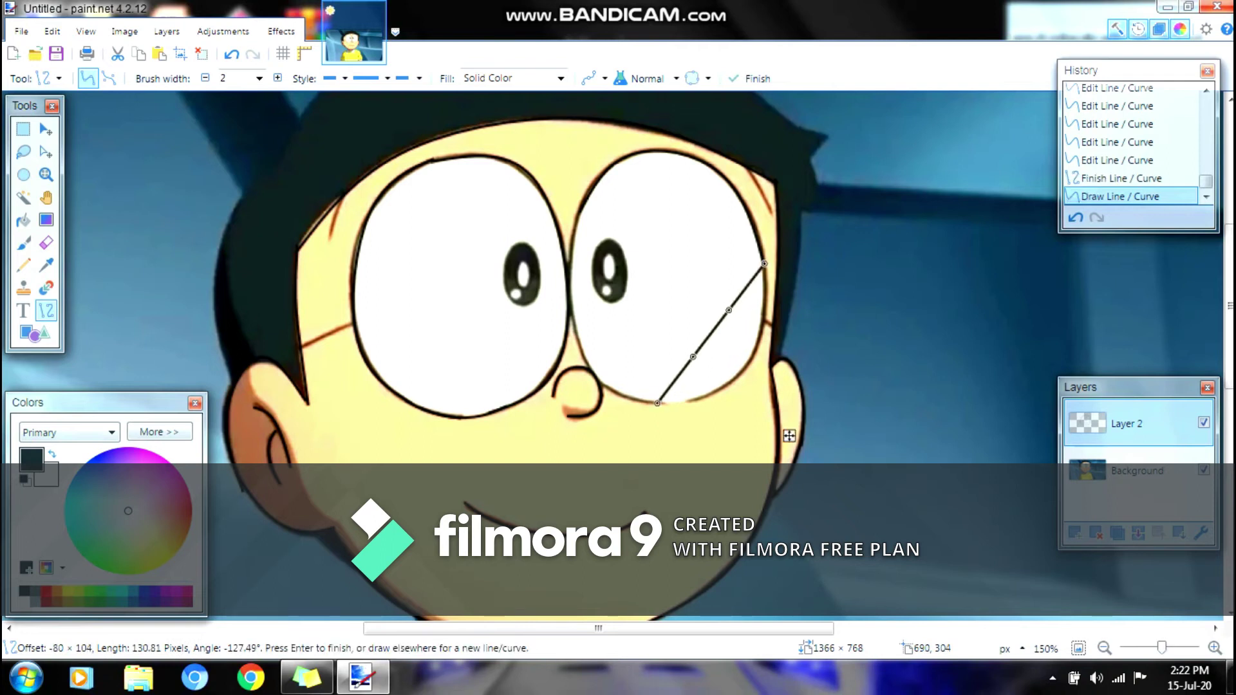
drag(692, 357, 733, 376)
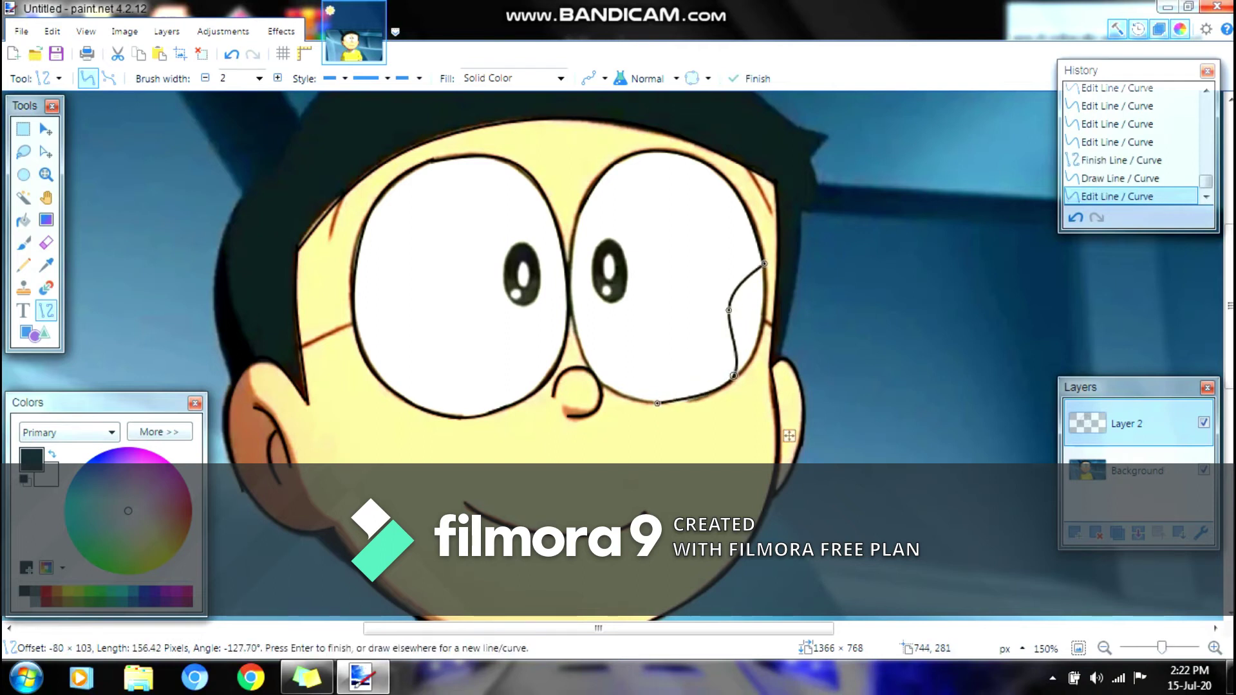
drag(729, 310, 762, 319)
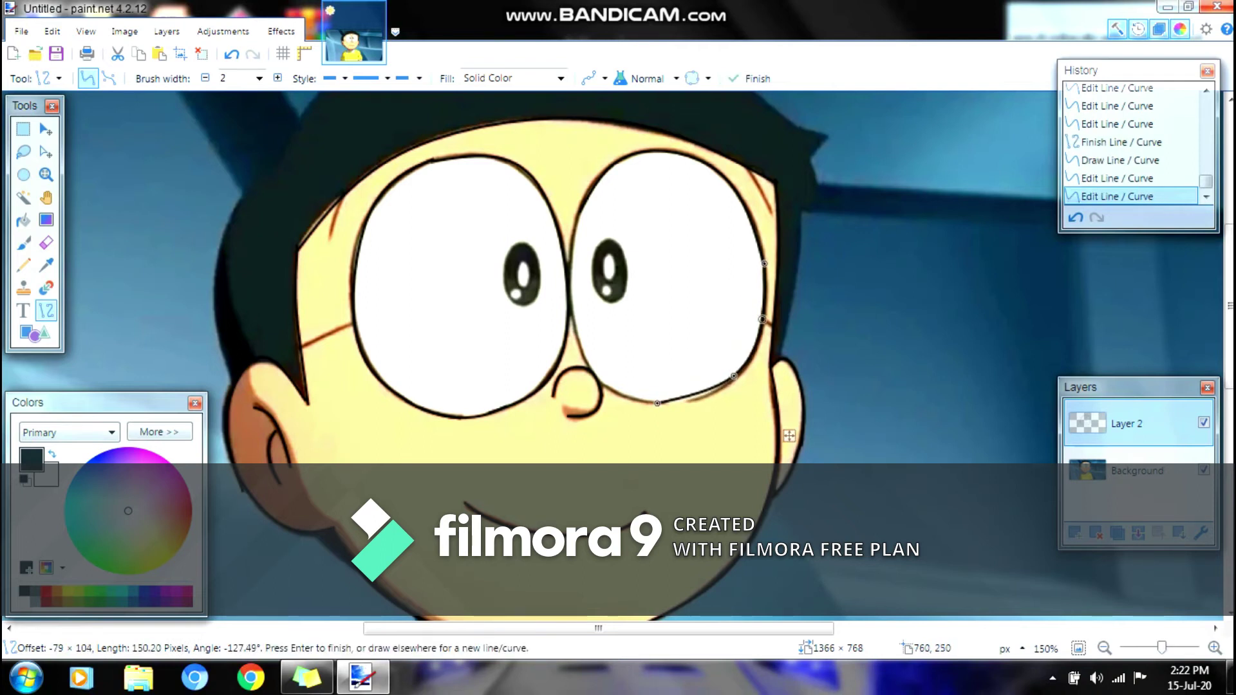
drag(734, 376, 730, 385)
key(Return)
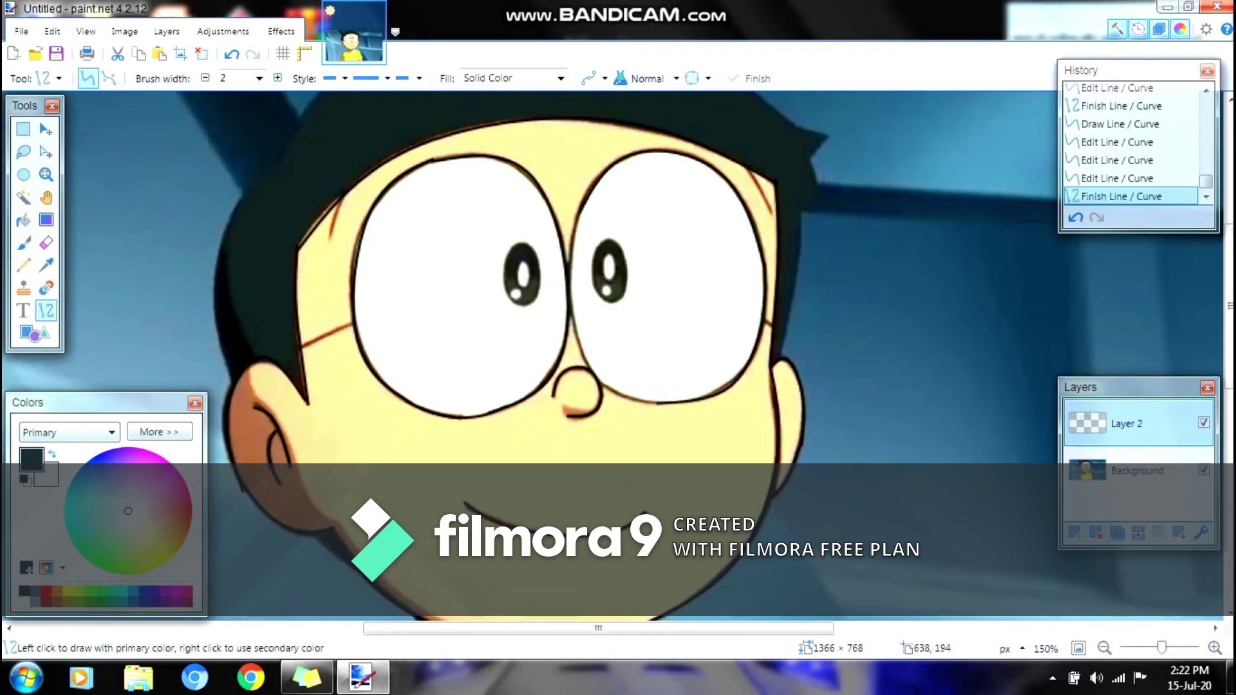
Trace the inner side of the right glasses lens down to the nose, and close the remaining gap along its bottom edge.
drag(581, 208, 591, 372)
drag(584, 263, 568, 272)
drag(588, 317, 575, 326)
key(Return)
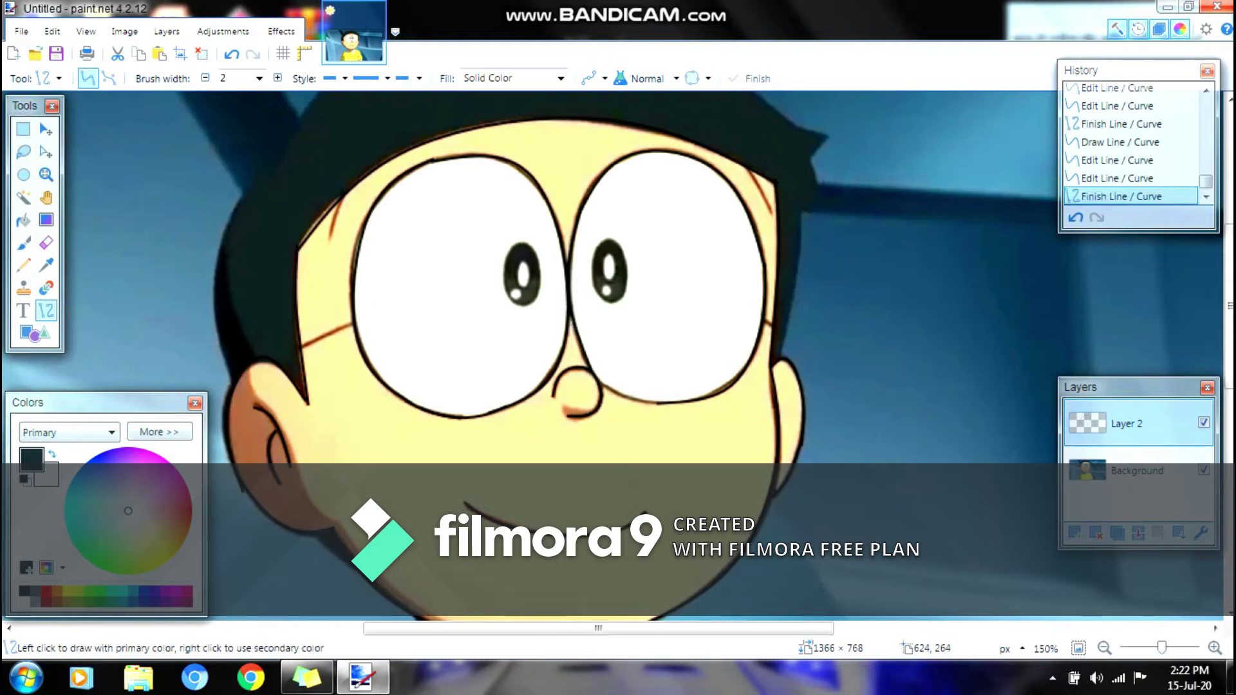
mouse_move(659, 403)
mouse_down()
mouse_move(587, 362)
mouse_move(634, 395)
mouse_up()
click(695, 423)
key(Return)
Trace the glasses arms at both sides of the face and the short brow line above the right lens.
drag(760, 318, 773, 324)
key(Return)
mouse_move(743, 167)
mouse_down()
mouse_move(774, 215)
mouse_move(757, 182)
mouse_up()
key(Return)
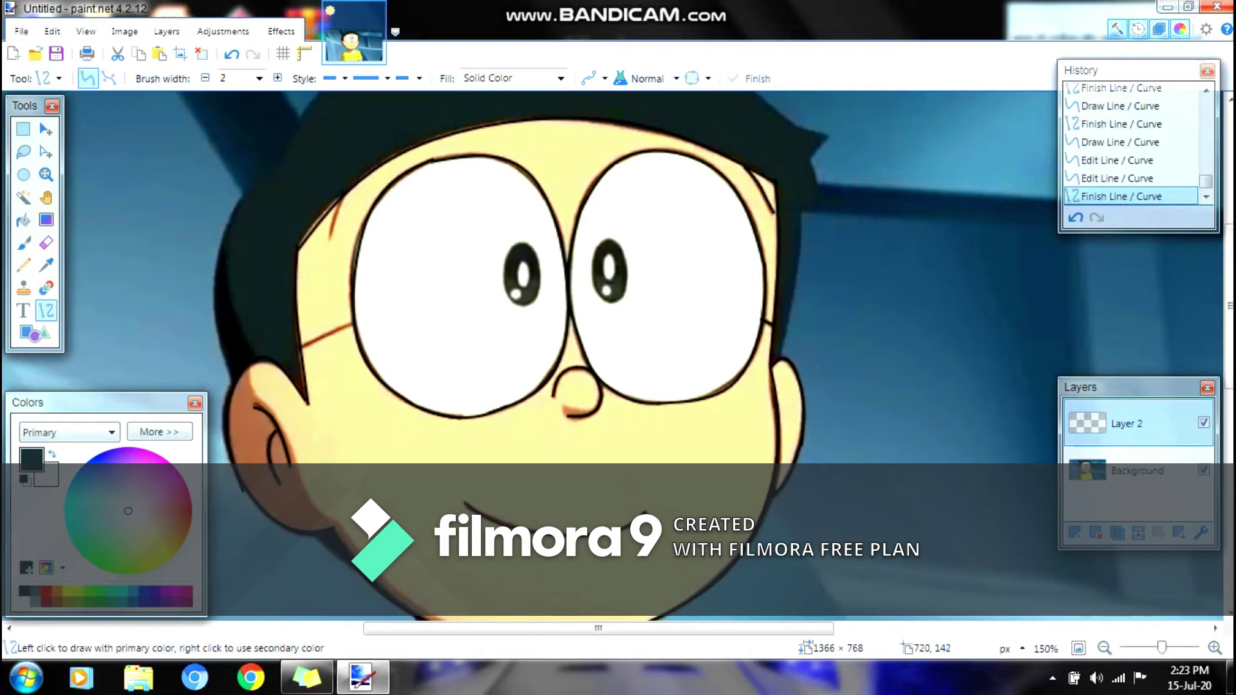
drag(354, 321, 298, 349)
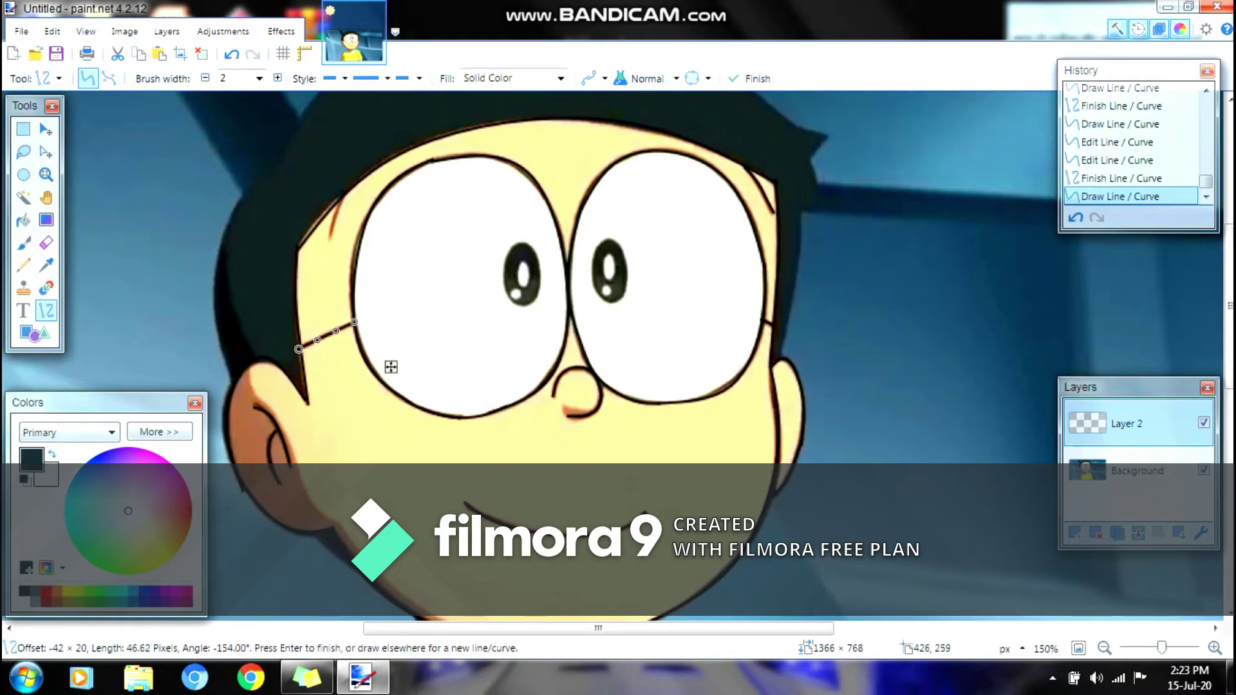
key(Return)
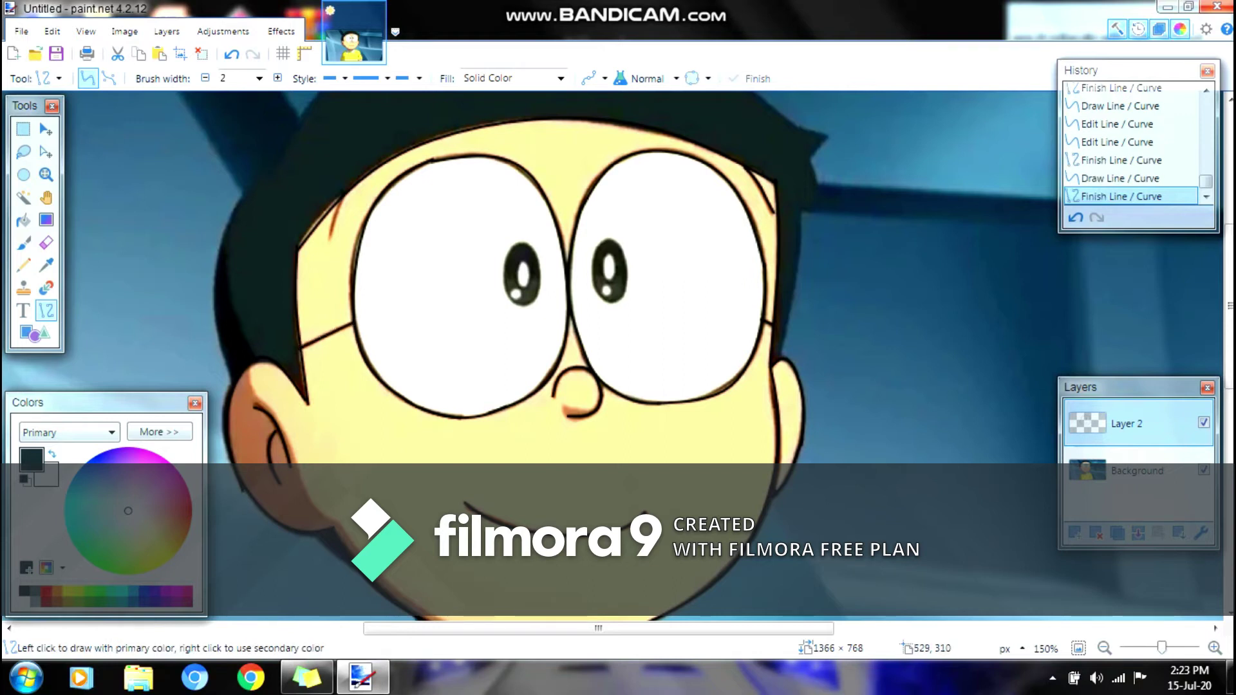
Trace the right edge of the hair with a curve from above the right ear up to the pointed tufts.
scroll(618, 402, up, 3)
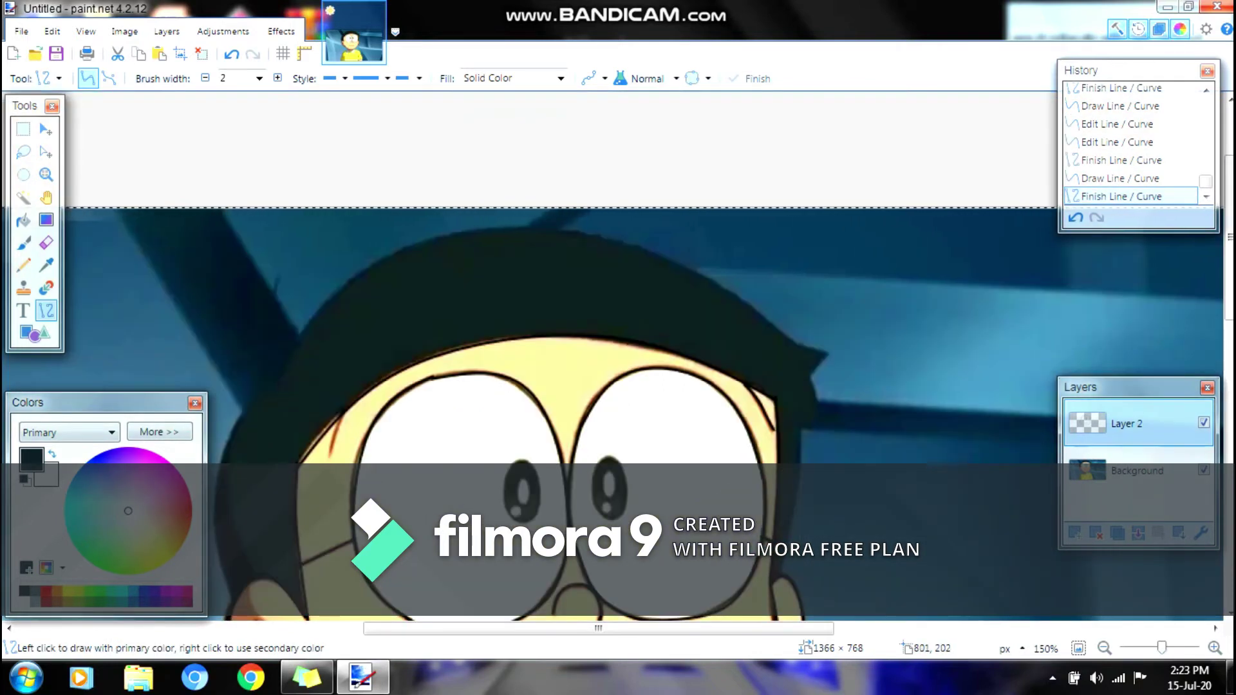
drag(788, 472, 804, 364)
drag(803, 430, 803, 431)
drag(795, 481, 799, 486)
click(754, 458)
Outline the pointed hair tufts on the right, and trace the top of the hair with a long curve bent along the crown.
mouse_move(806, 430)
mouse_down()
mouse_move(807, 376)
mouse_move(823, 420)
mouse_move(802, 430)
mouse_move(829, 353)
mouse_move(407, 277)
mouse_move(404, 250)
mouse_up()
key(Return)
key(Return)
key(Return)
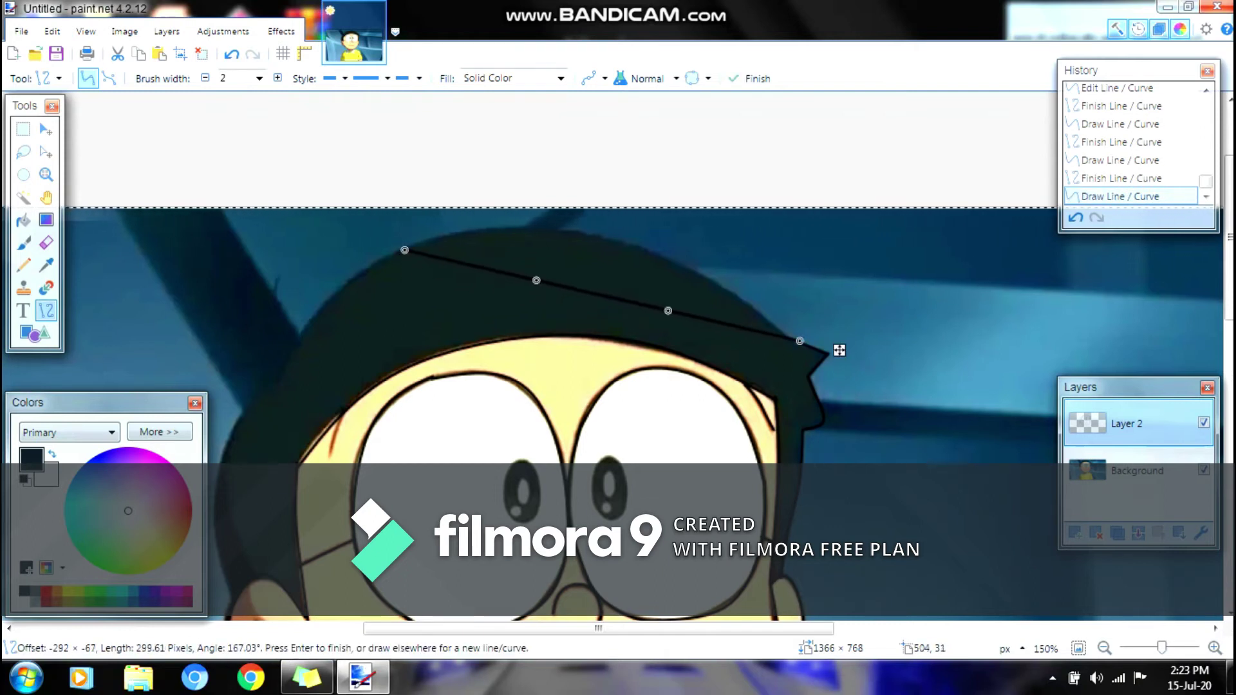
drag(536, 280, 550, 227)
drag(668, 311, 686, 266)
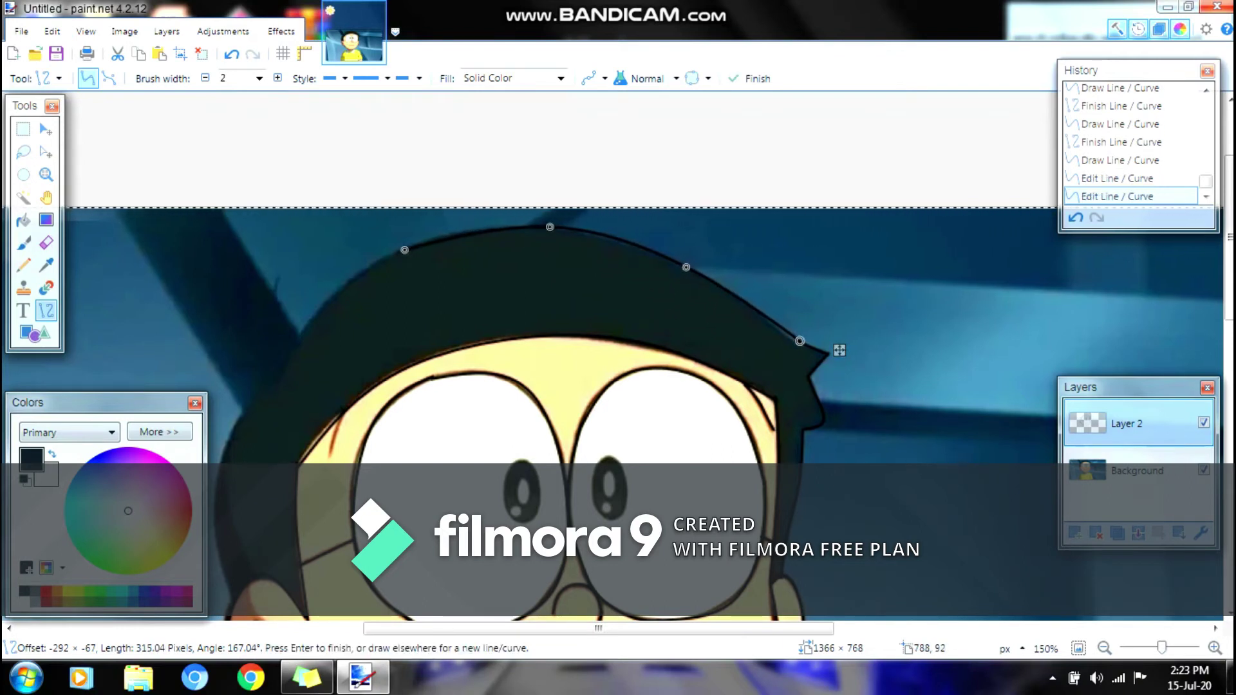
drag(799, 341, 840, 350)
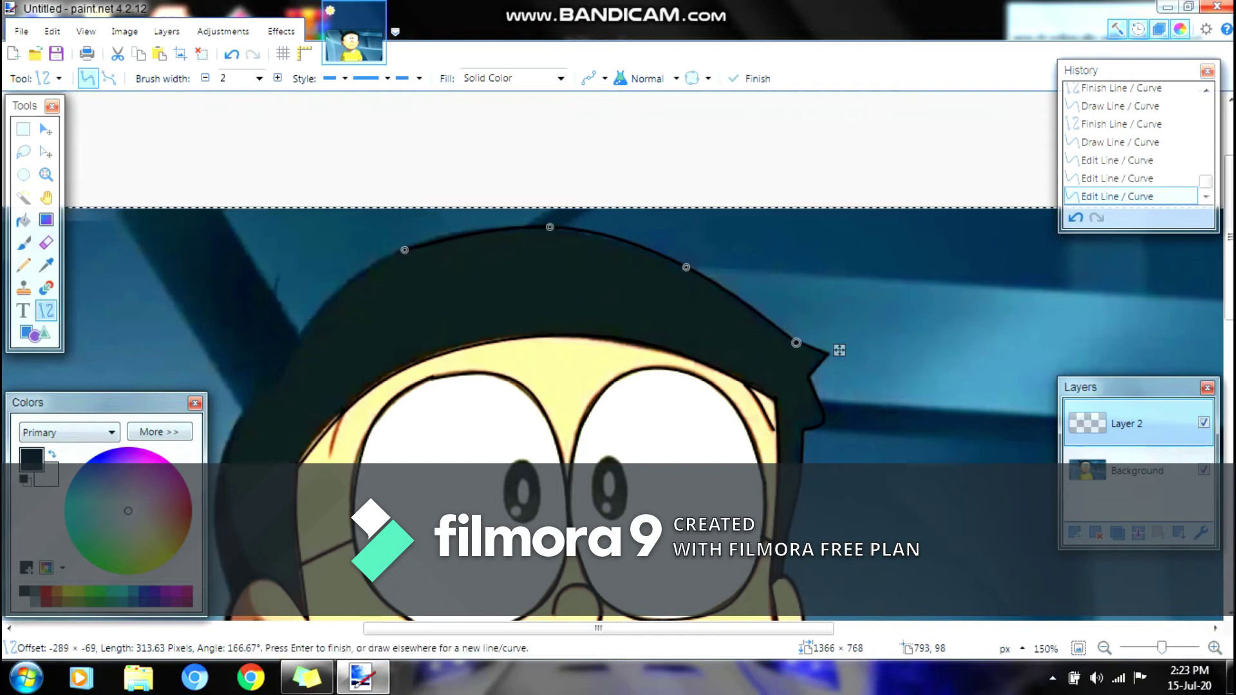
key(Return)
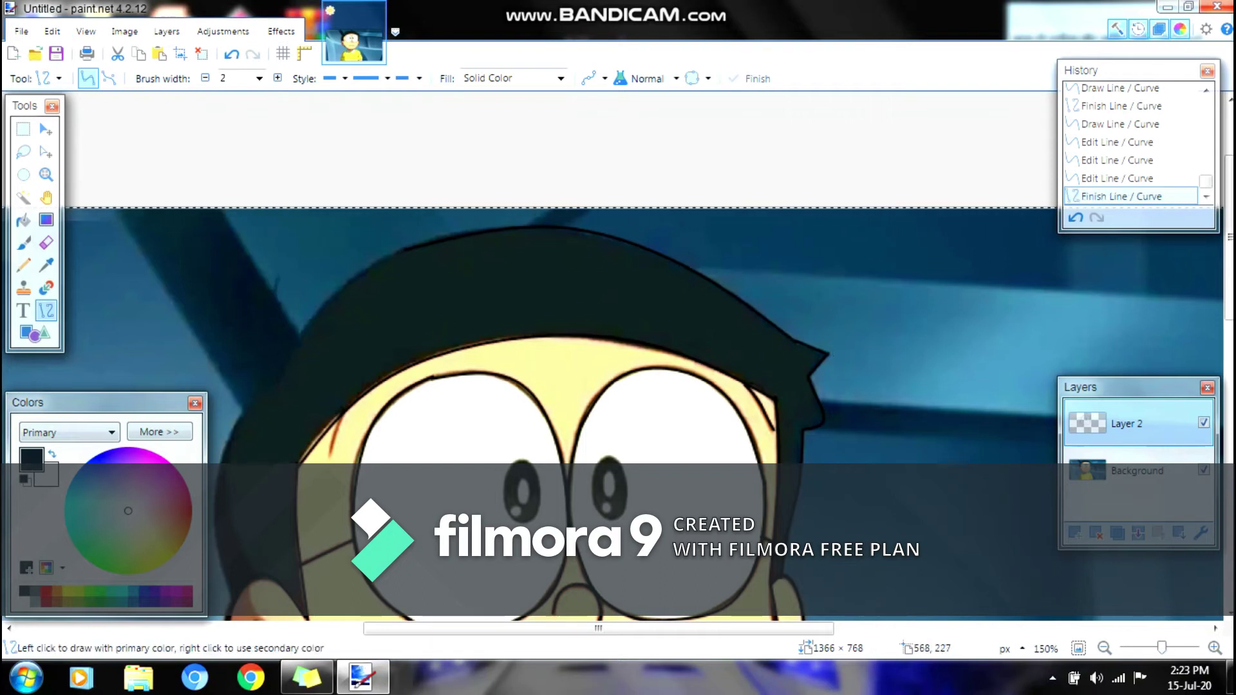
Trace the upper left slope of the hair with a curve continuing from the end of the crown line.
drag(530, 628, 466, 628)
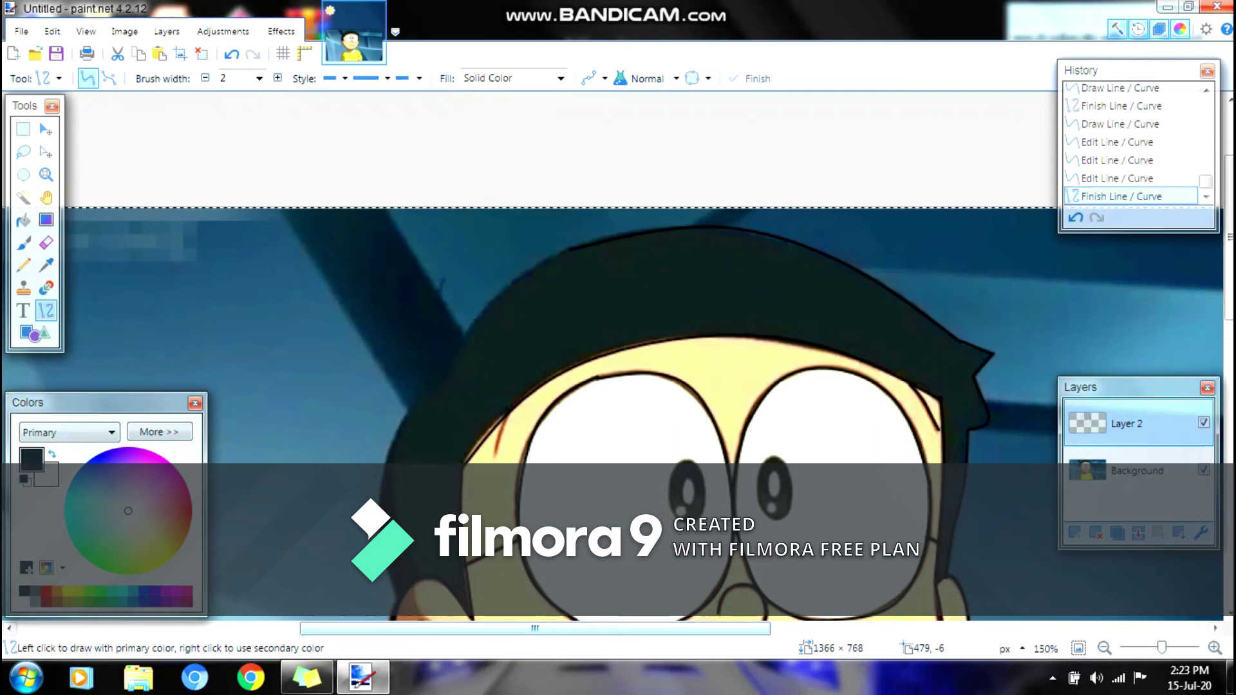
drag(571, 247, 427, 403)
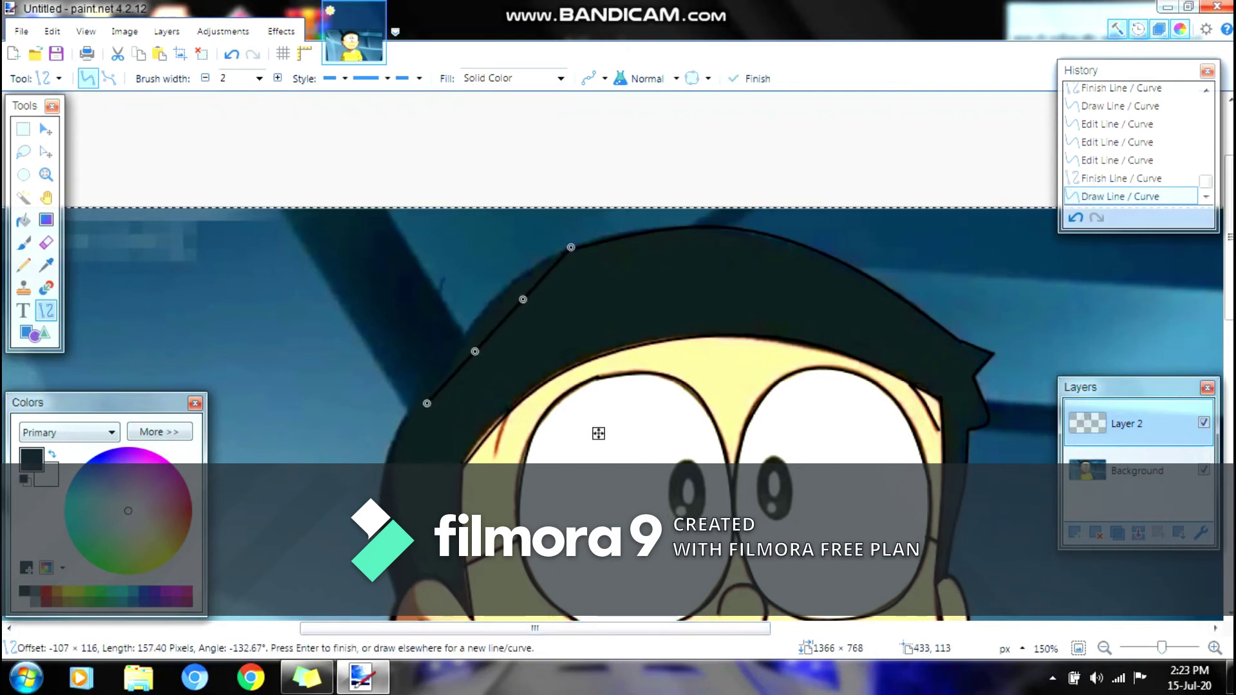
drag(475, 352, 467, 338)
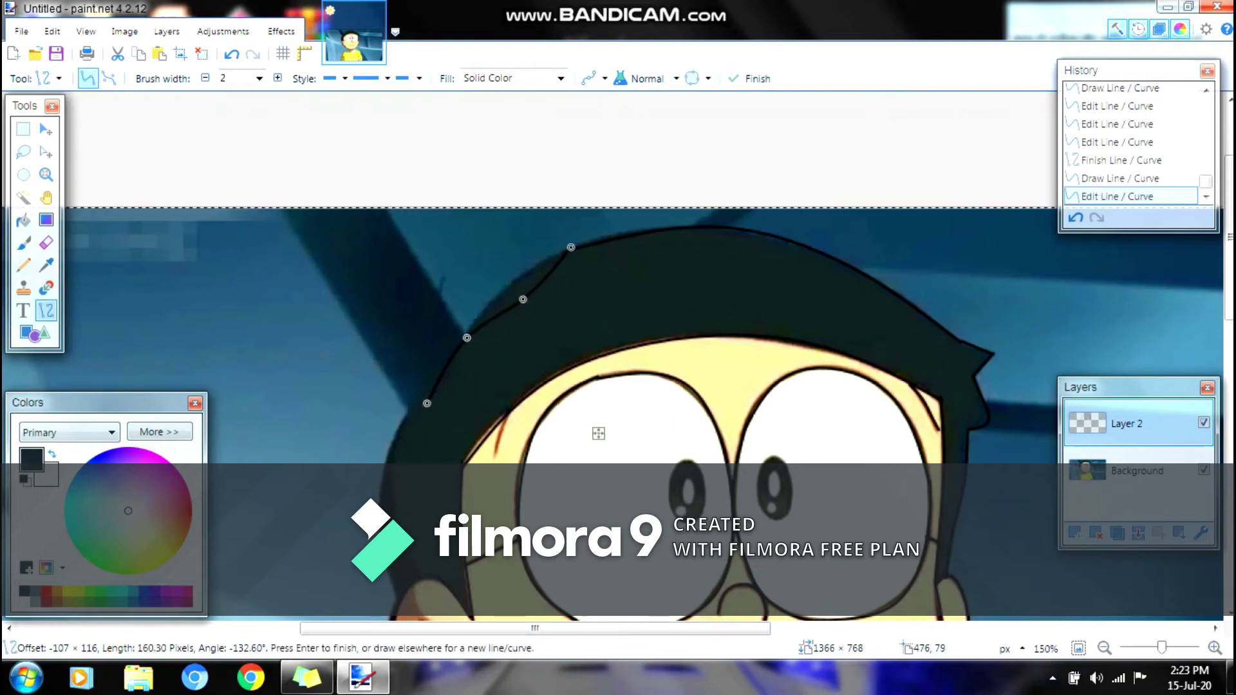
drag(522, 299, 504, 291)
key(Return)
Trace the left side of the hair with two curves, around the bulge at the side and down to the left ear.
mouse_move(430, 398)
mouse_down()
mouse_move(396, 505)
mouse_move(381, 489)
mouse_up()
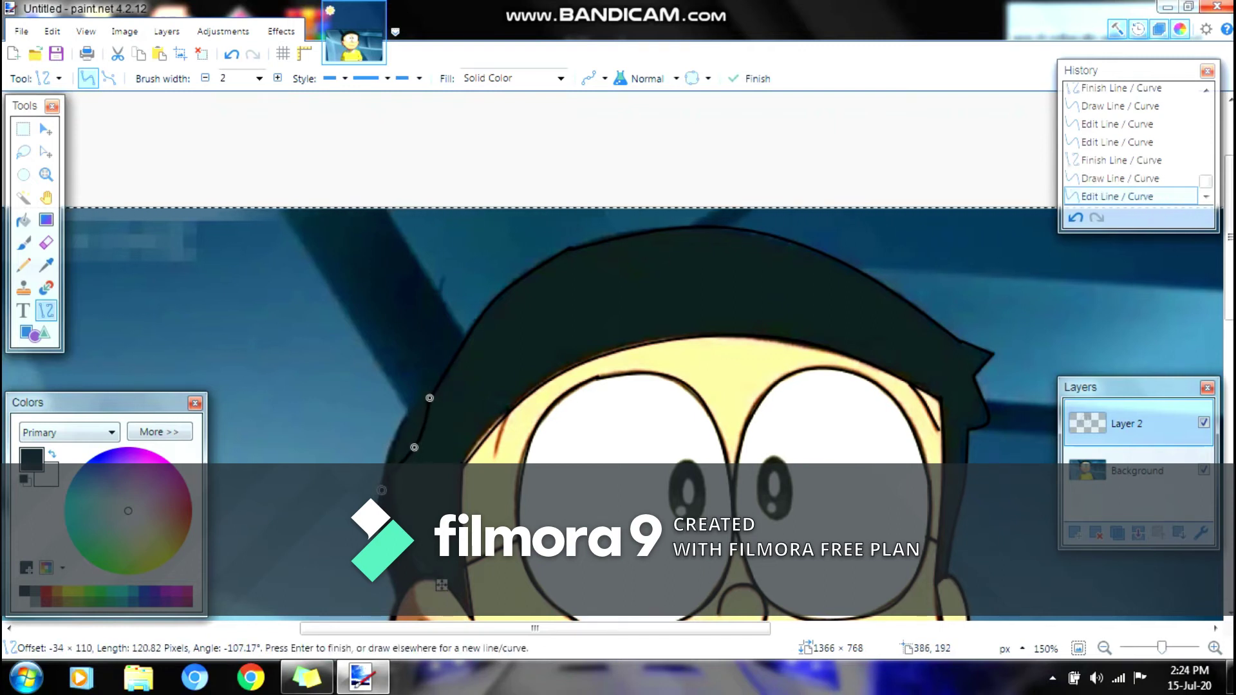
drag(414, 447, 393, 436)
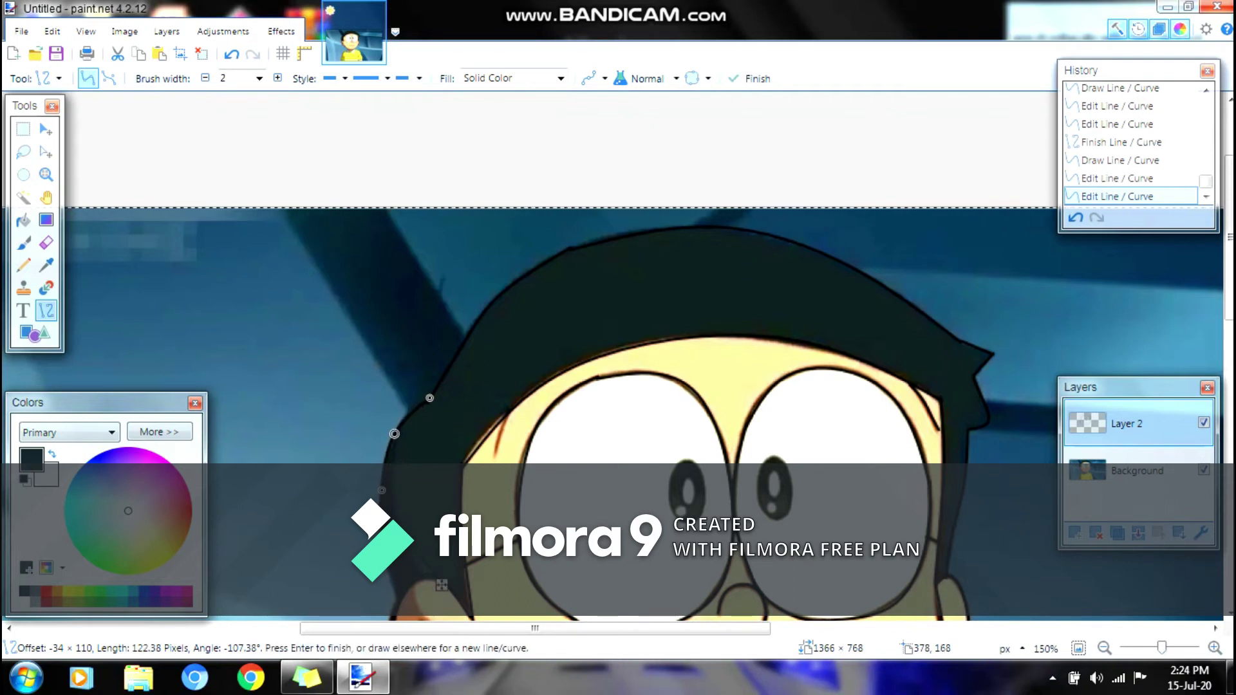
key(Return)
scroll(393, 436, down, 3)
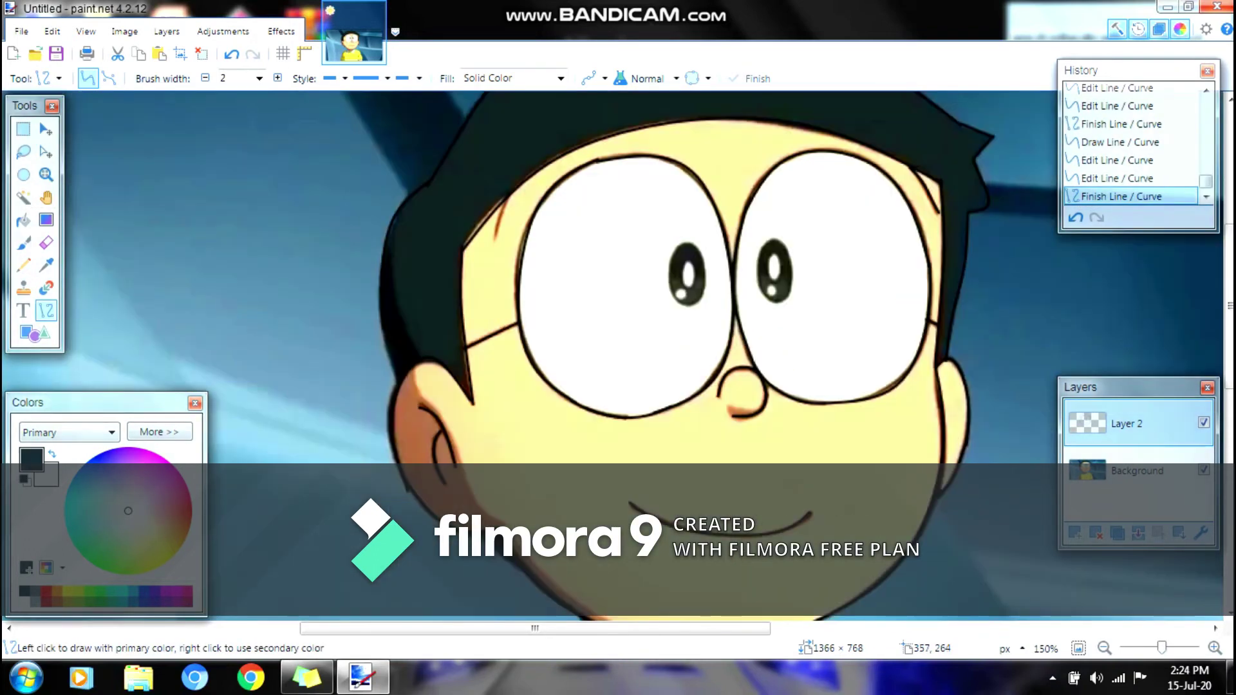
mouse_move(382, 321)
mouse_down()
mouse_move(386, 378)
mouse_move(397, 383)
mouse_up()
key(Return)
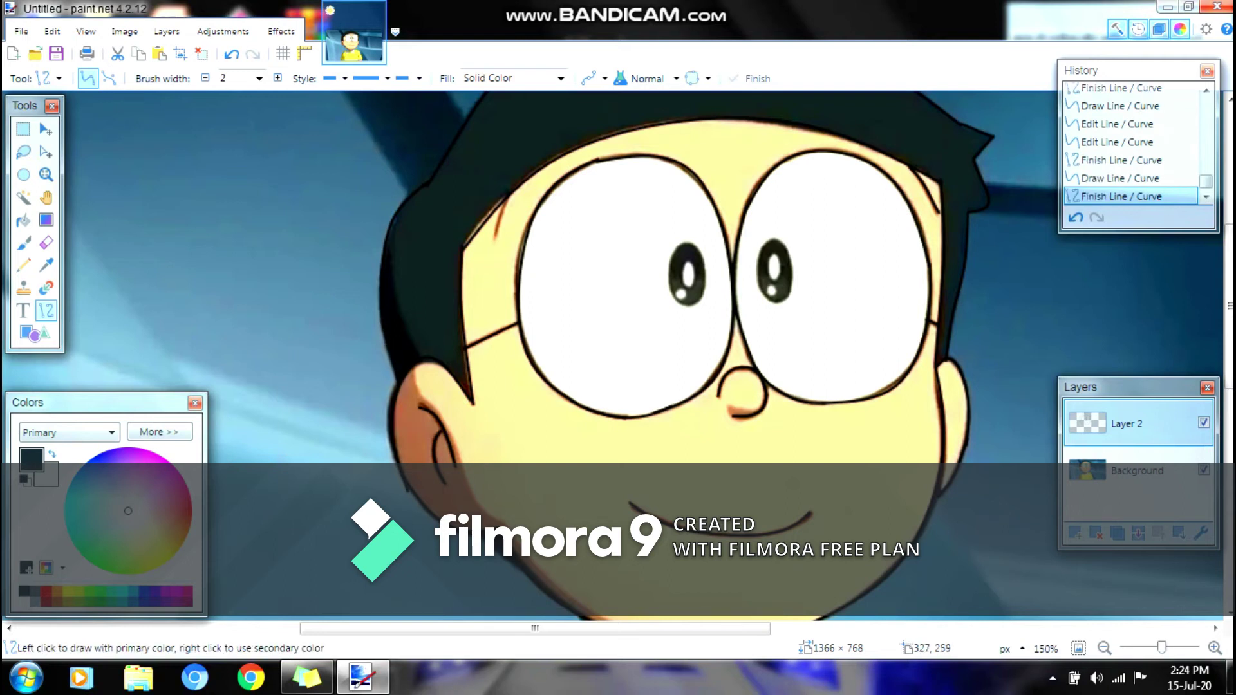
Trace the hair edge below the left ear along the jaw and the left edge of the neck down to the collar.
scroll(409, 421, down, 5)
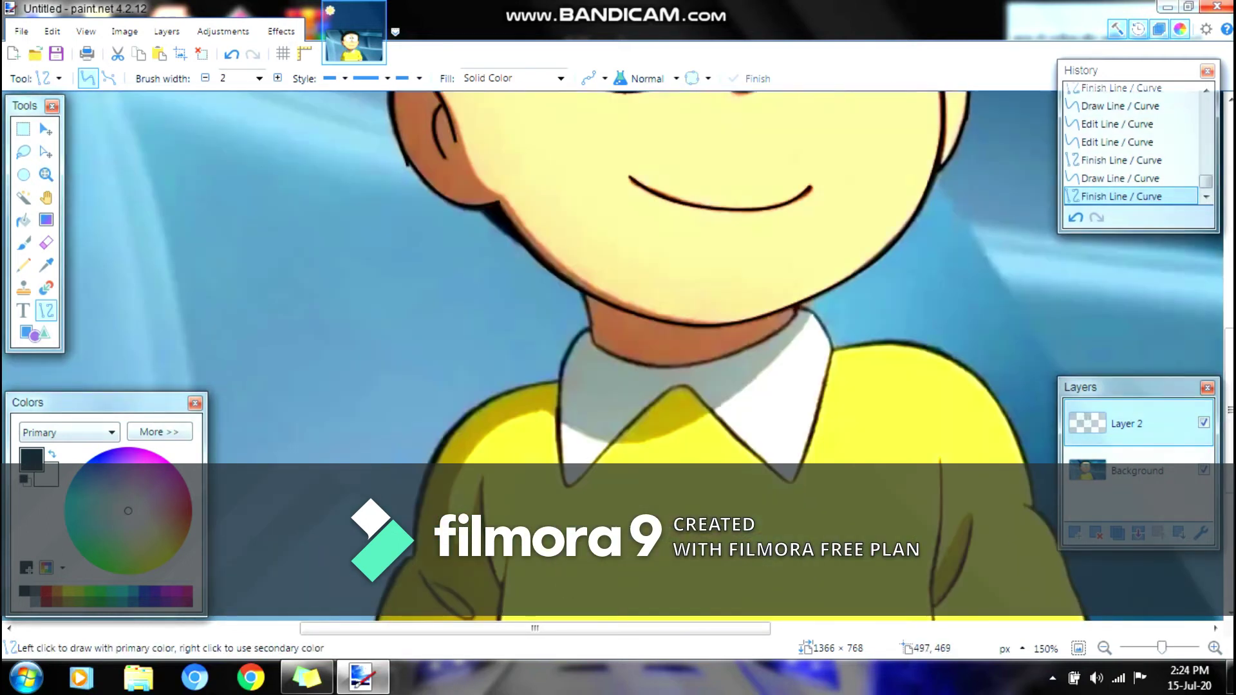
drag(477, 207, 521, 243)
key(Return)
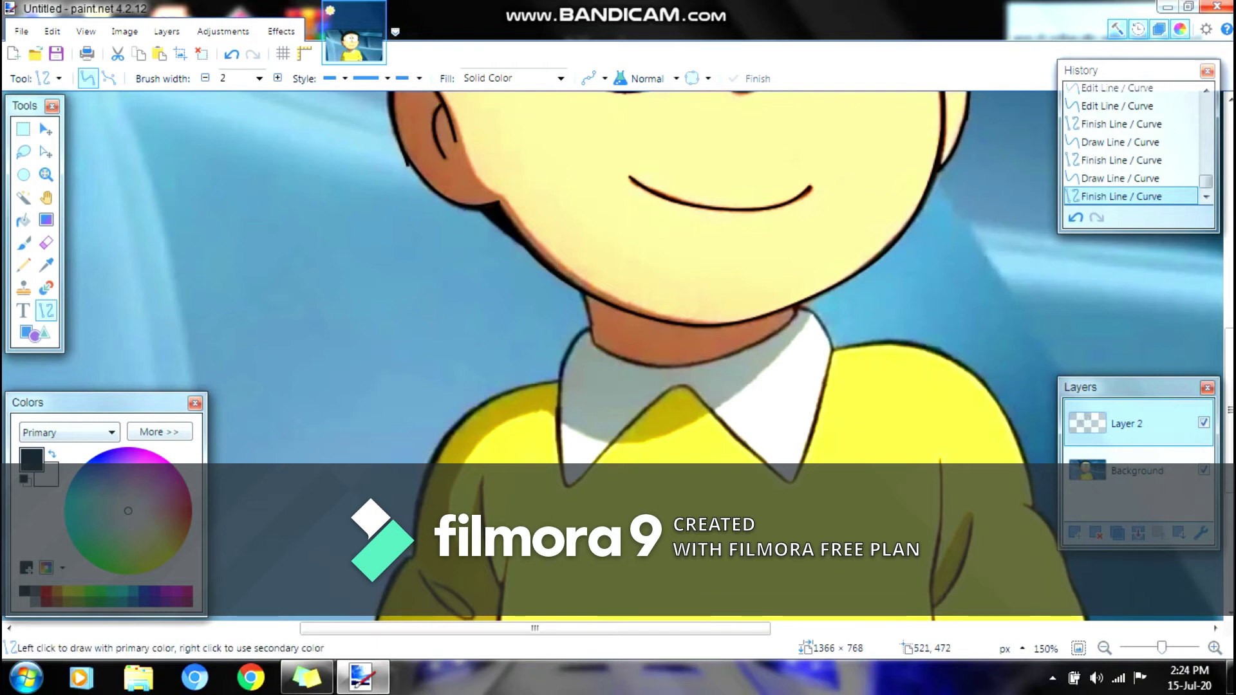
drag(583, 299, 598, 341)
mouse_move(580, 290)
mouse_down()
mouse_move(595, 345)
mouse_move(588, 308)
mouse_up()
key(Return)
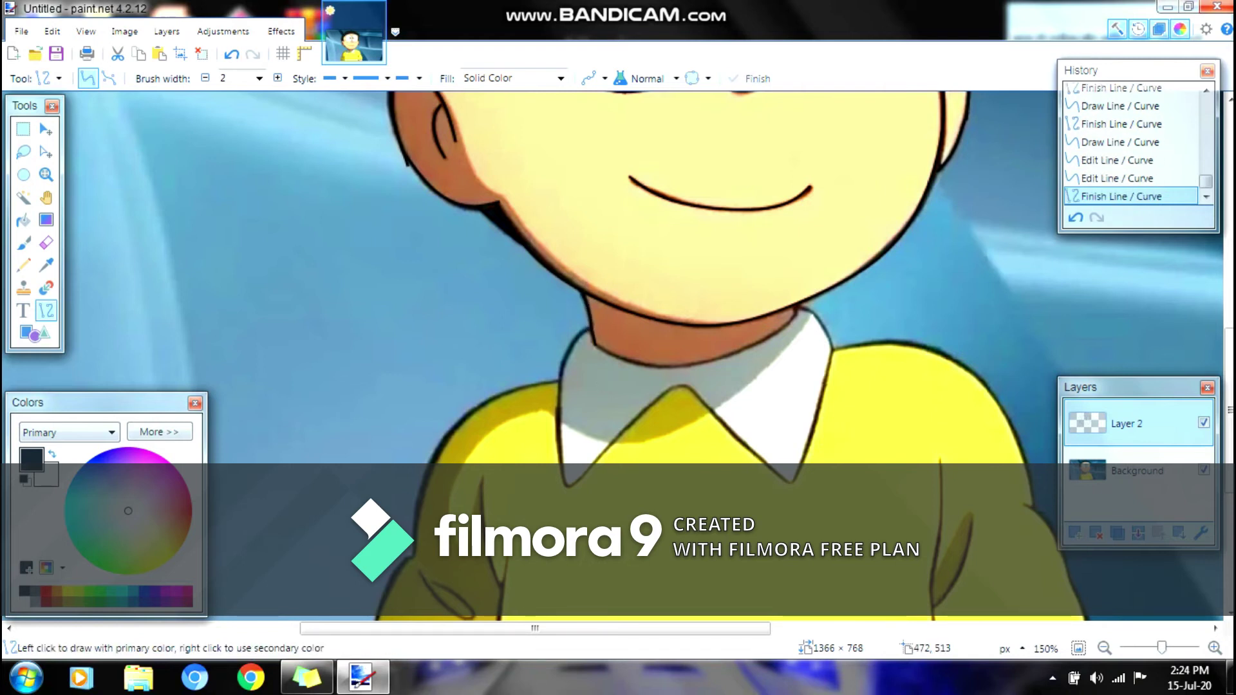
key(z)
right_click(526, 359)
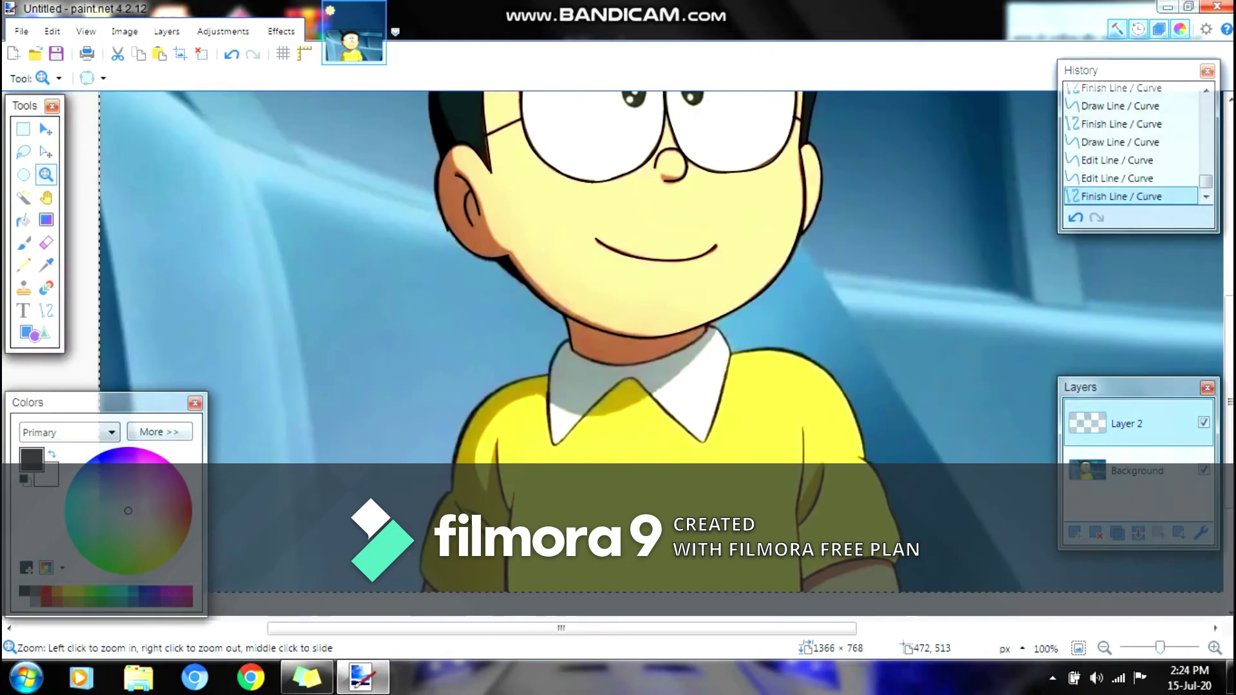
Hide the Background layer to check the line art of the head against transparency, and show the layer again.
right_click(526, 360)
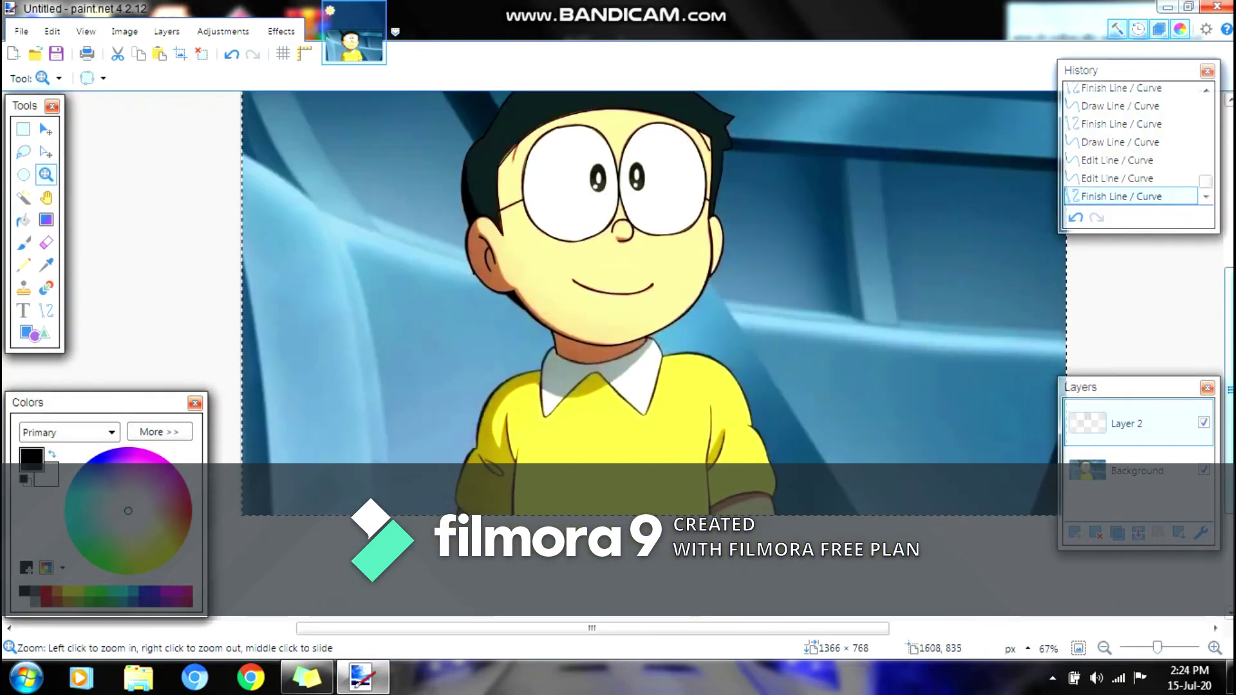
drag(1230, 389, 1230, 362)
click(1204, 471)
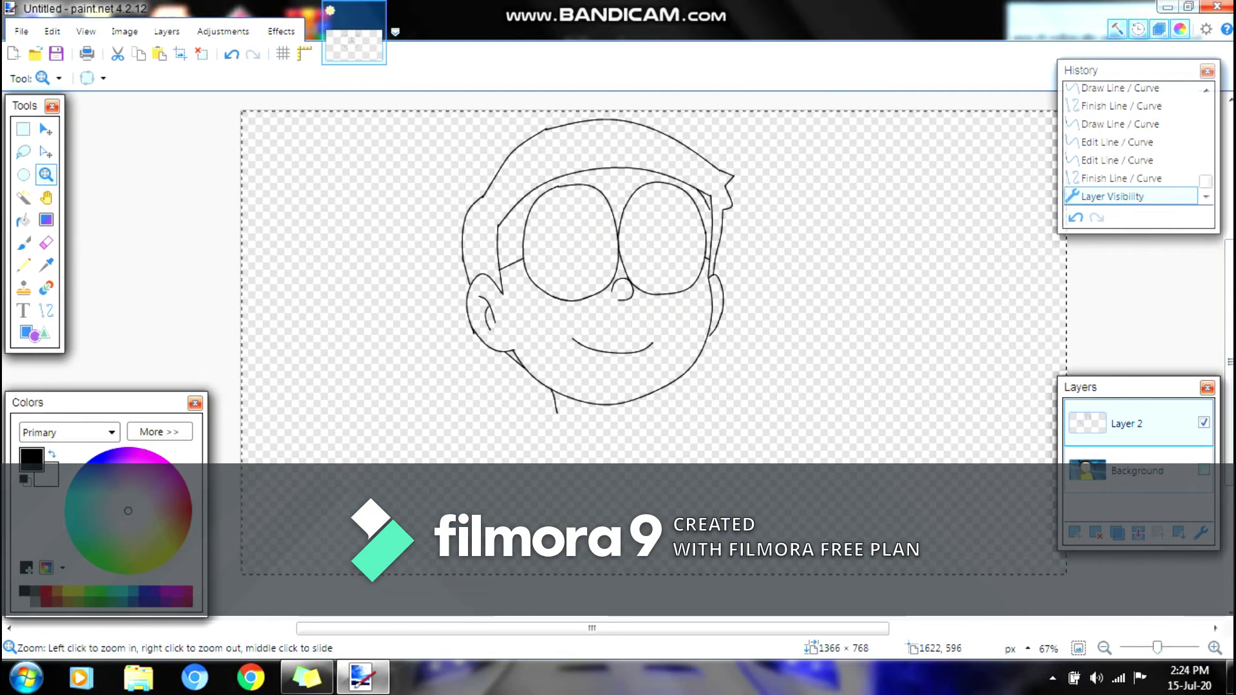
click(1204, 471)
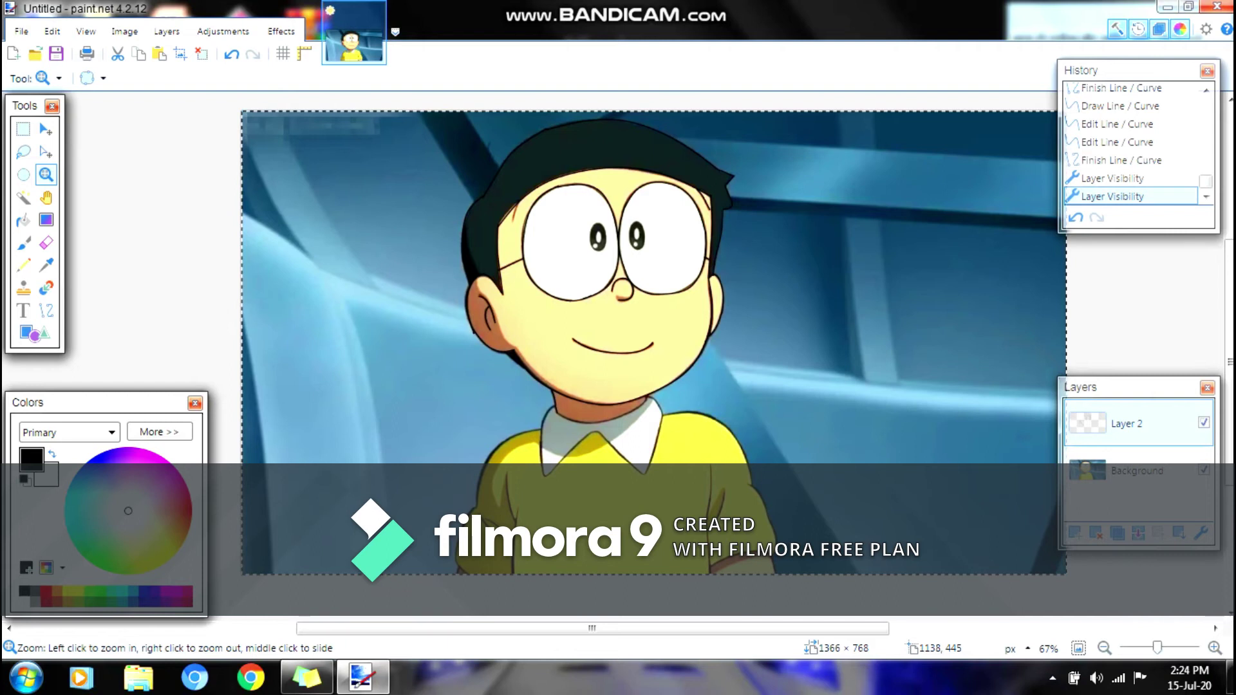
Trace the curved neckline between the neck and the collar, from the right end of the collar to the left.
click(615, 422)
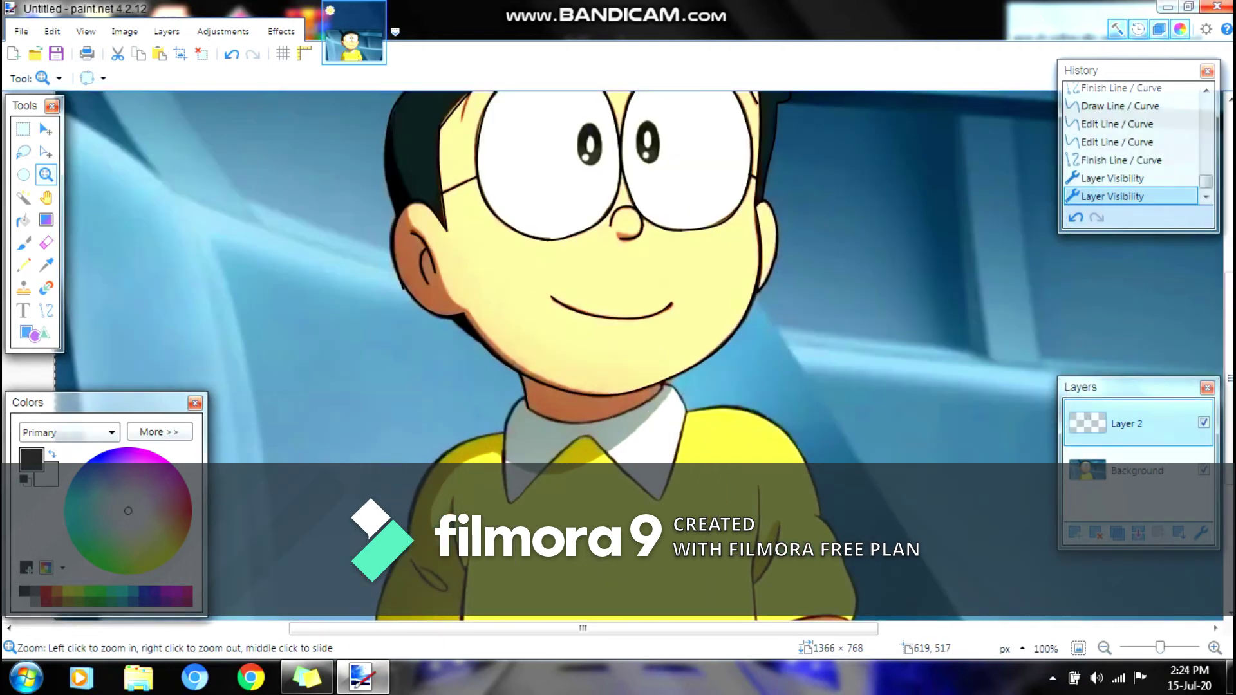
click(615, 422)
key(o)
mouse_move(686, 362)
mouse_down()
mouse_move(595, 415)
mouse_move(525, 425)
mouse_move(481, 399)
mouse_up()
drag(617, 372, 678, 381)
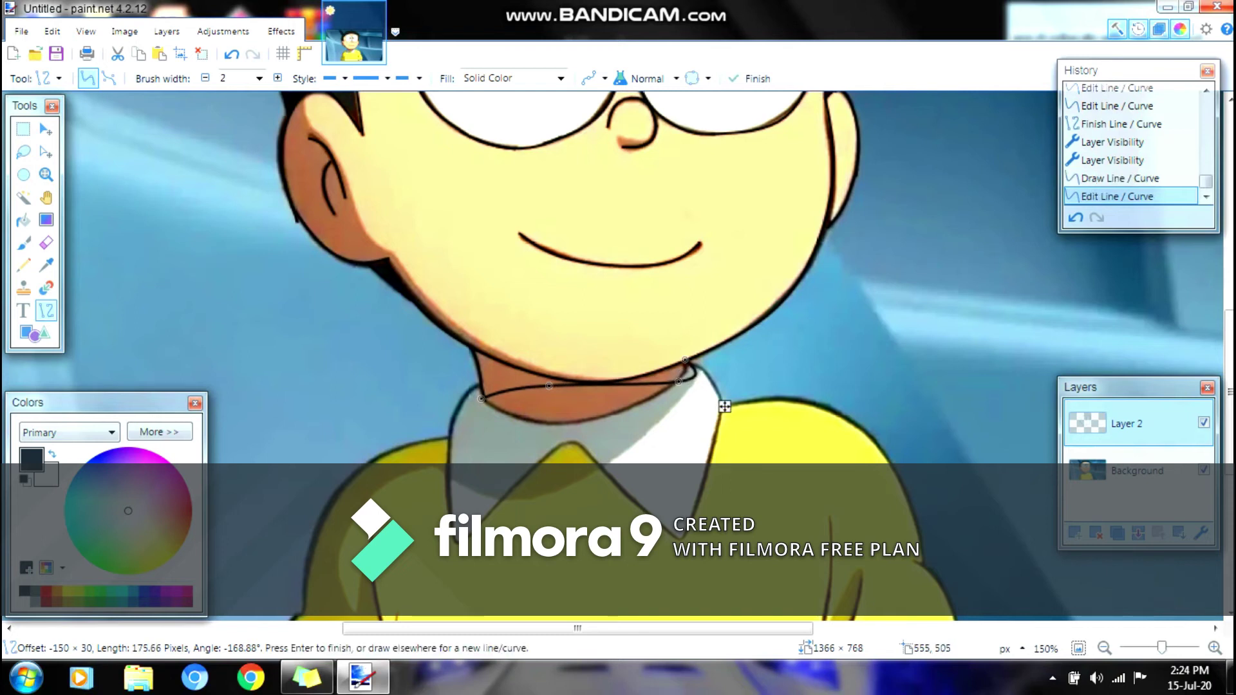
drag(548, 386, 562, 423)
Trace the outer edge of the right collar flap with a curve from the neck down to the flap's point.
mouse_move(678, 382)
mouse_down()
mouse_move(667, 388)
mouse_move(691, 370)
mouse_move(683, 538)
mouse_up()
key(Return)
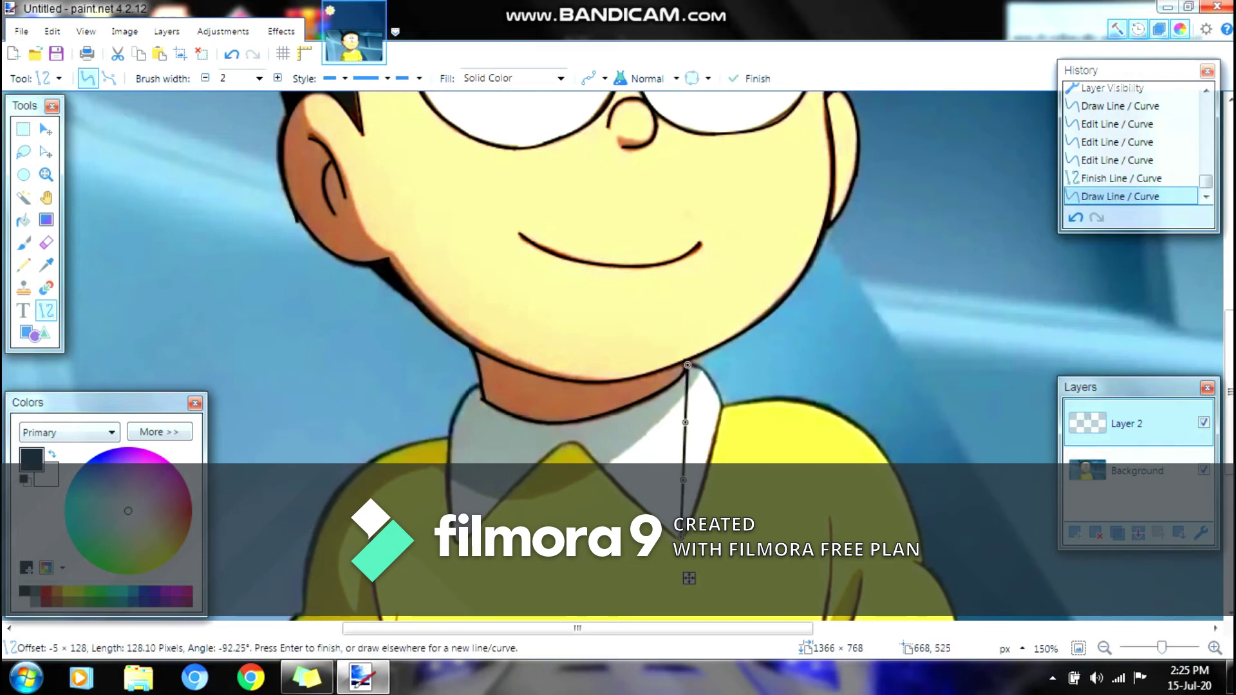
drag(685, 423, 717, 400)
drag(683, 480, 703, 493)
key(Return)
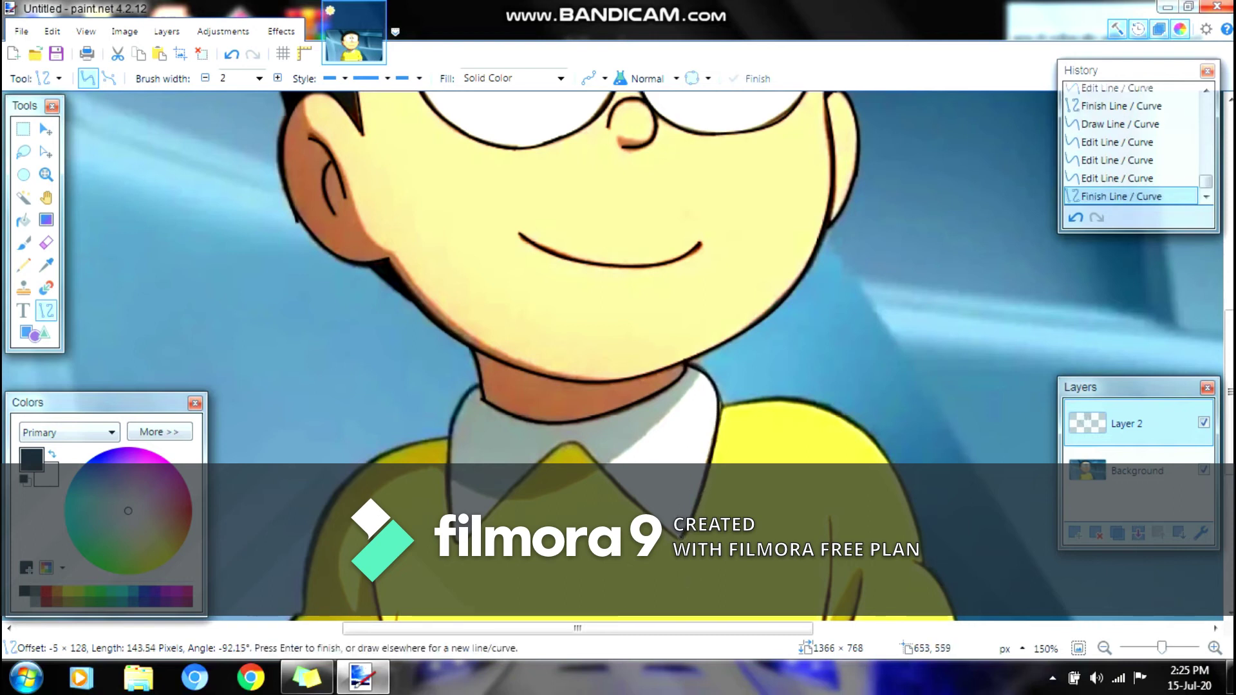
Trace the inner edges of both collar flaps from their points up to the rounded peak in the middle.
drag(652, 509, 575, 442)
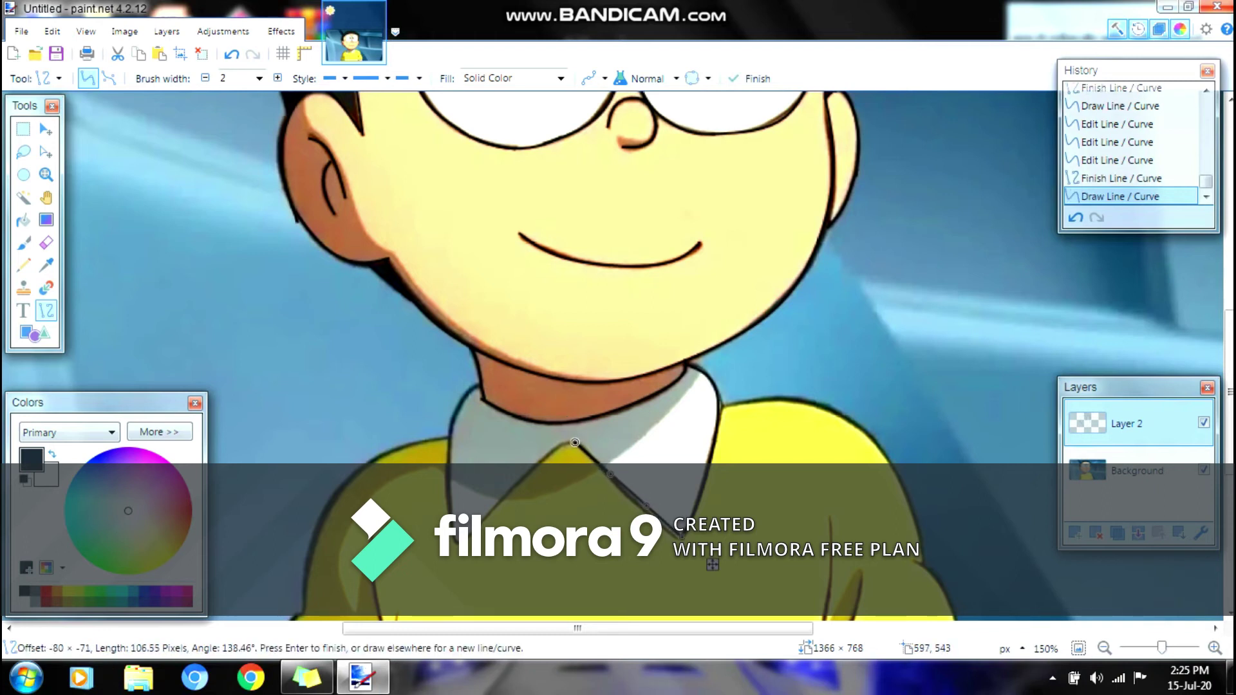
key(Return)
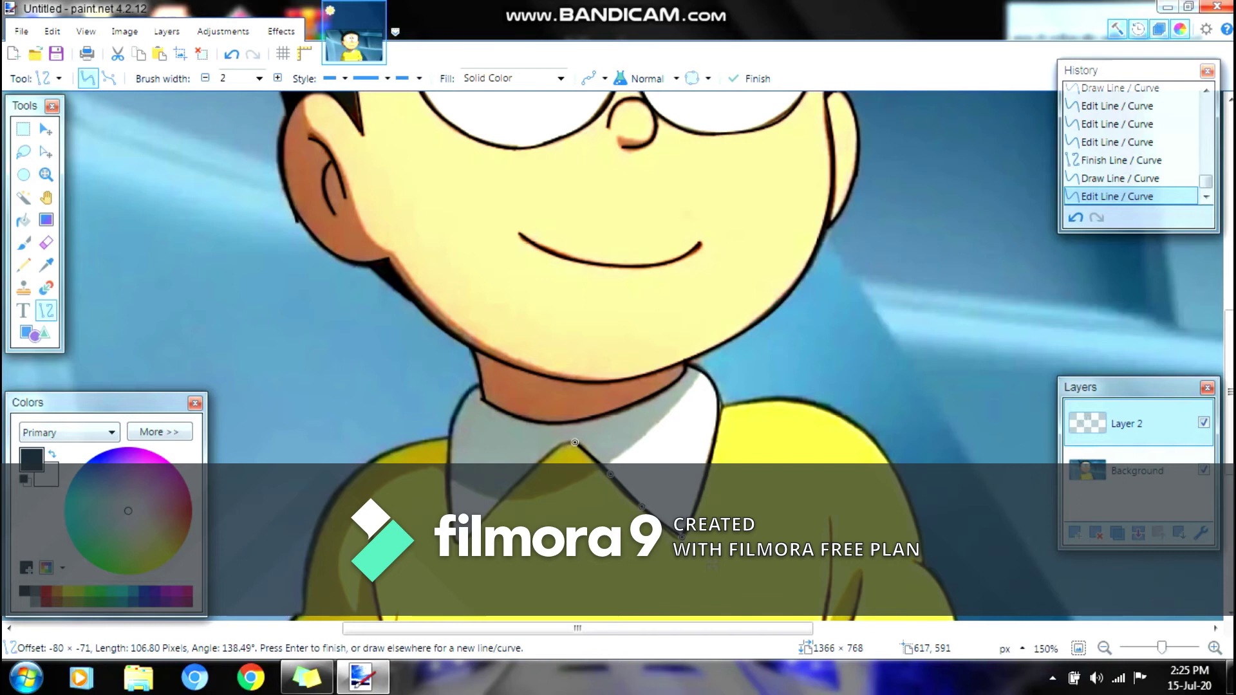
drag(577, 453, 490, 518)
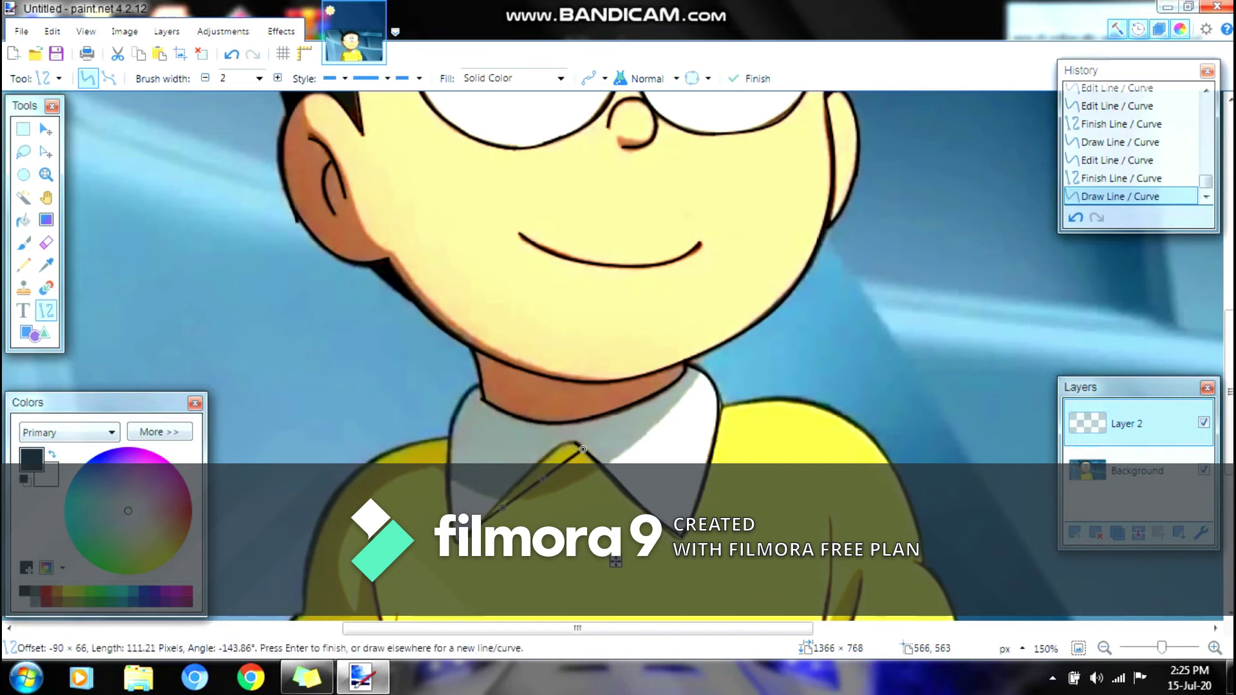
drag(544, 477, 557, 449)
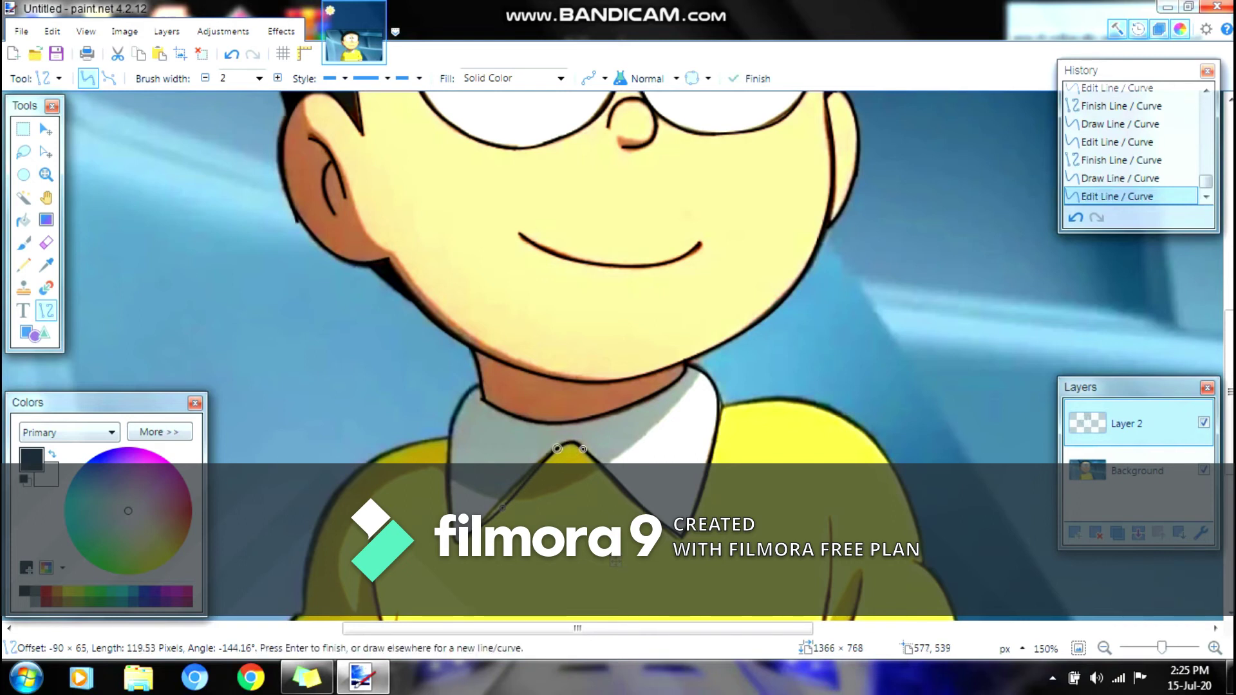
drag(502, 507, 502, 502)
key(Return)
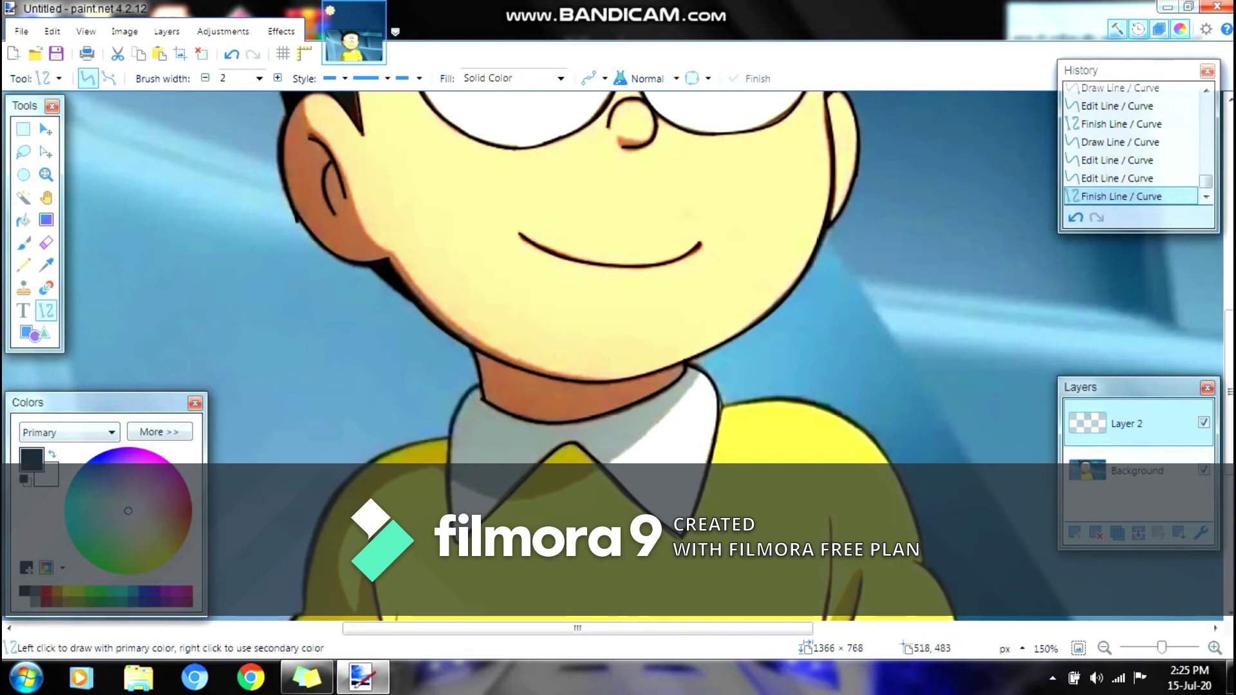
Trace the outer edge of the left collar flap with a curve from the neck down toward its point.
mouse_move(479, 392)
mouse_down()
mouse_move(470, 506)
mouse_move(466, 495)
mouse_up()
drag(472, 435, 451, 428)
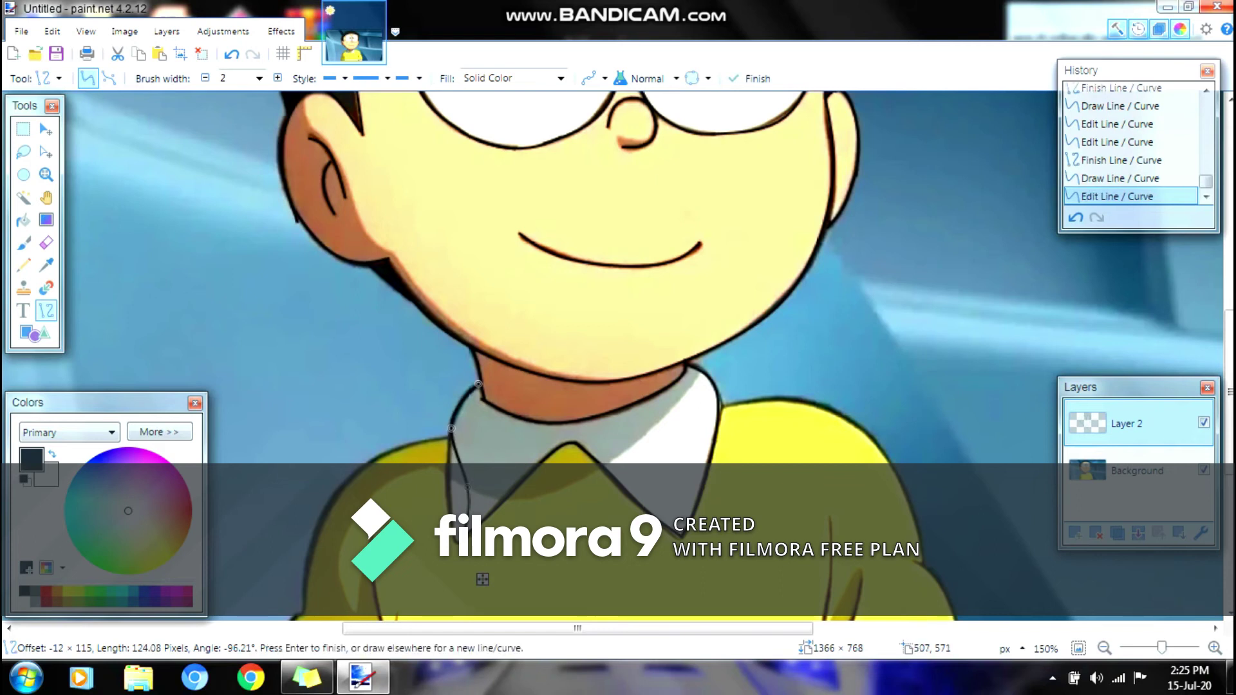
drag(467, 487, 448, 502)
key(Return)
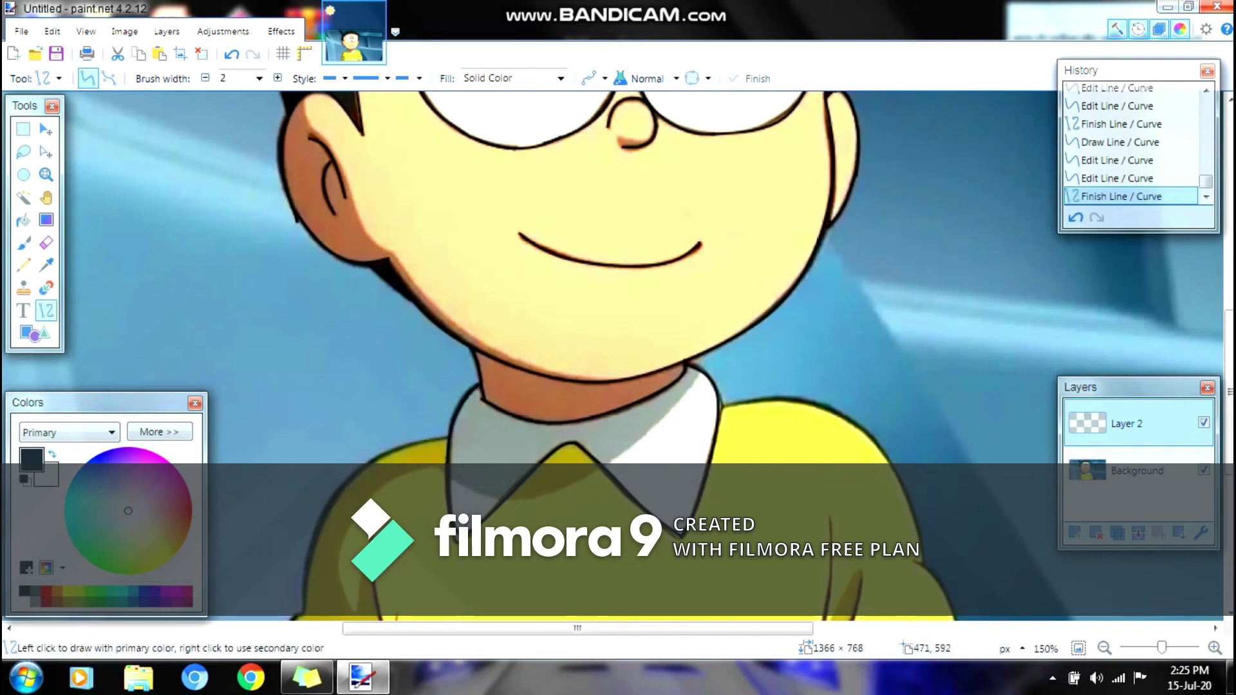
Trace the right shoulder of the shirt with a curve from the collar down to the outer side of the sleeve.
key(z)
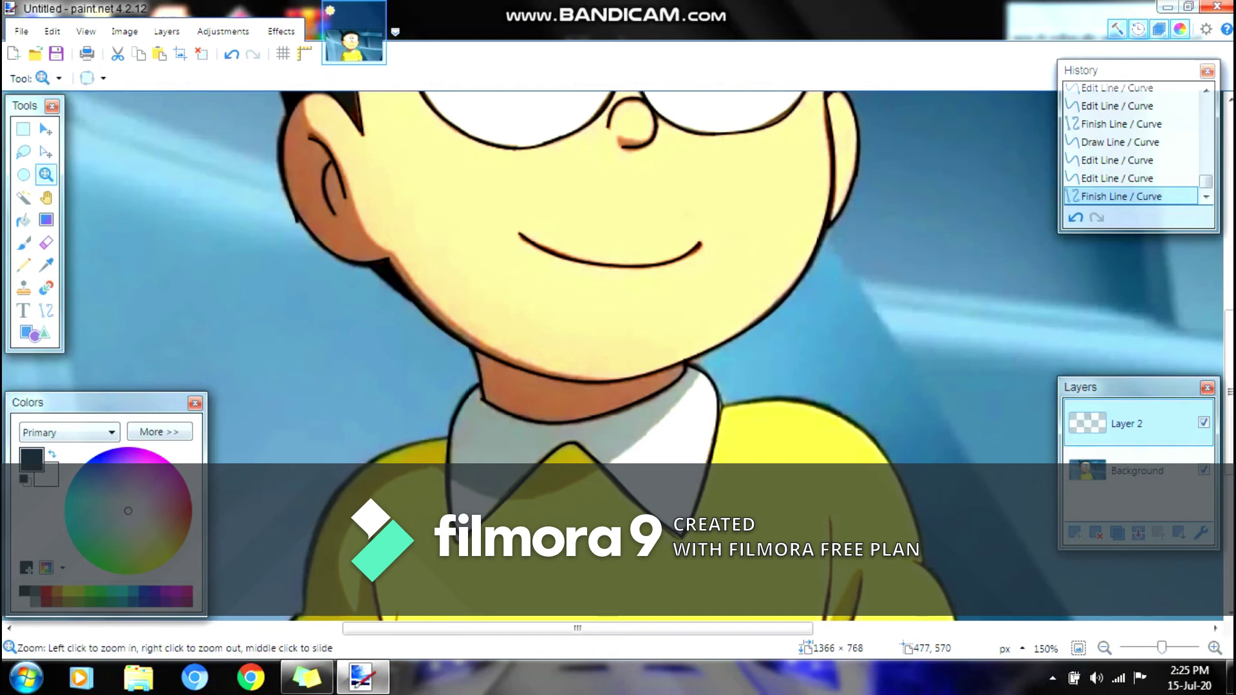
right_click(423, 497)
right_click(423, 497)
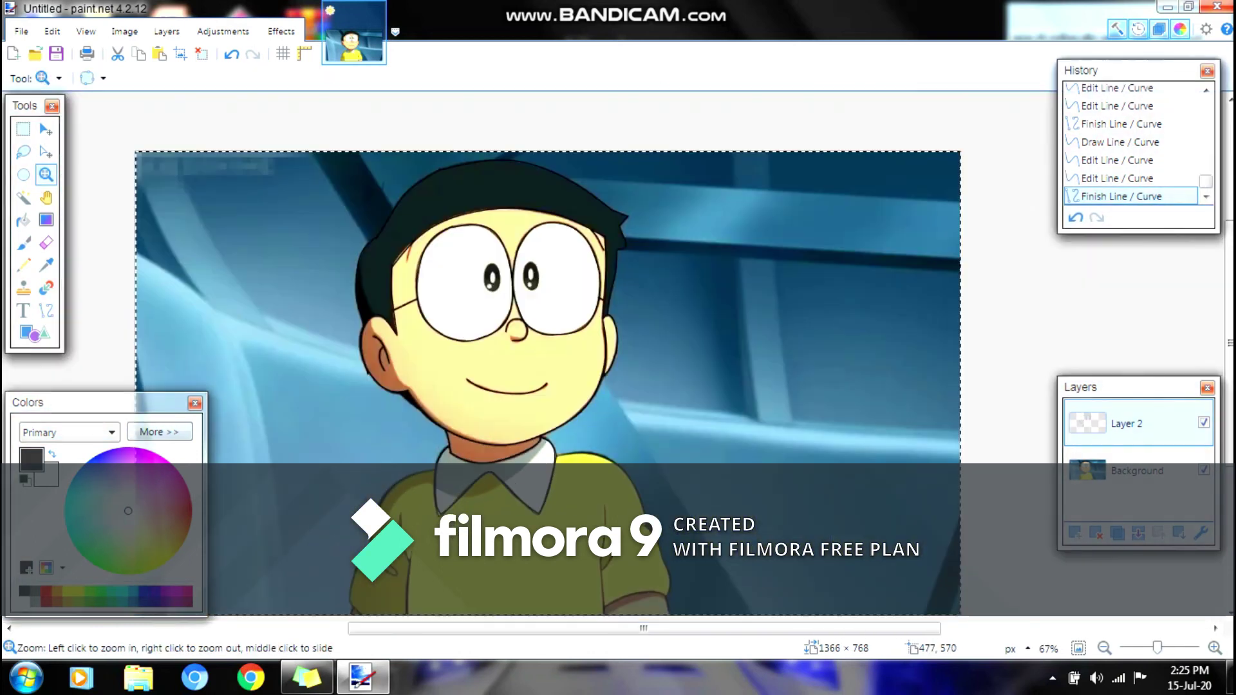
key(o)
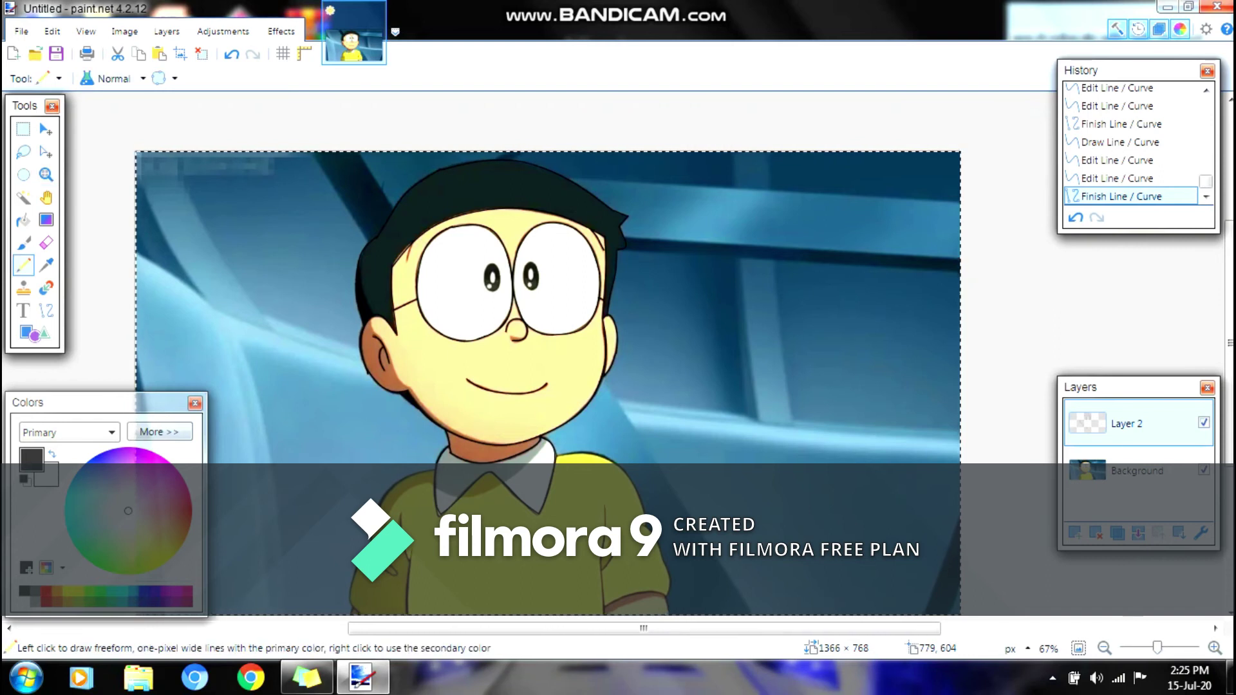
mouse_move(555, 458)
mouse_down()
mouse_move(646, 527)
mouse_move(635, 491)
mouse_move(589, 475)
mouse_move(602, 455)
mouse_move(636, 492)
mouse_move(665, 598)
mouse_move(658, 549)
mouse_up()
click(610, 502)
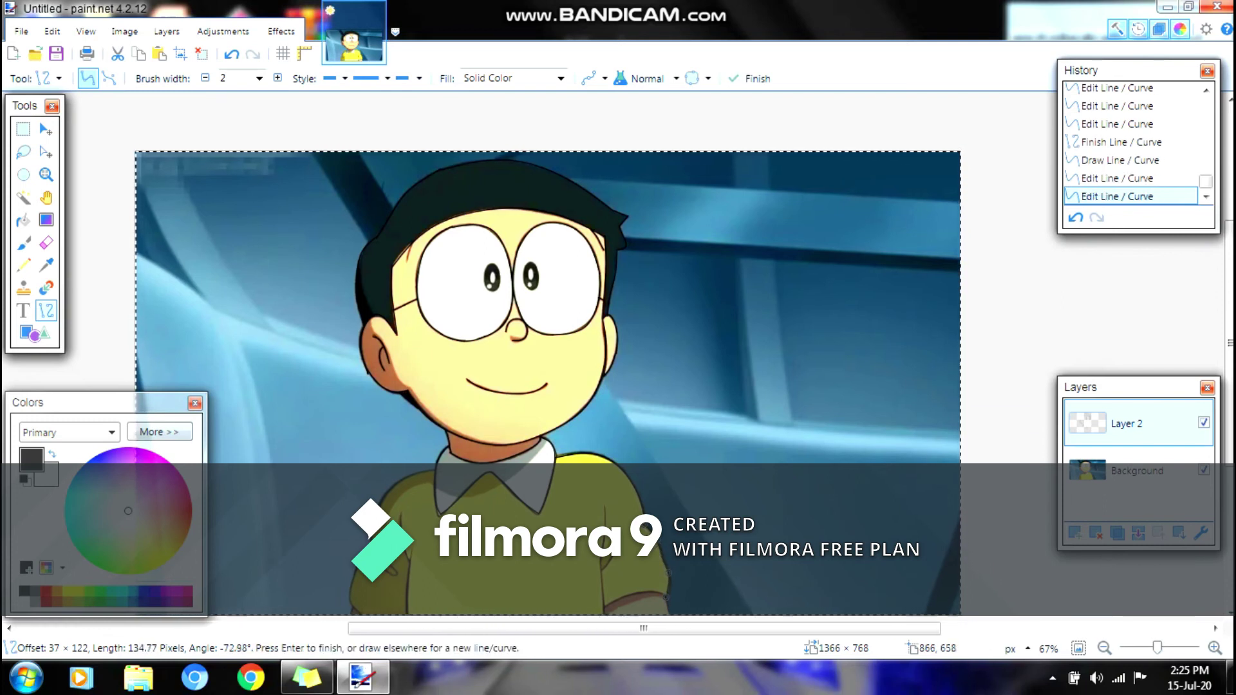
key(Return)
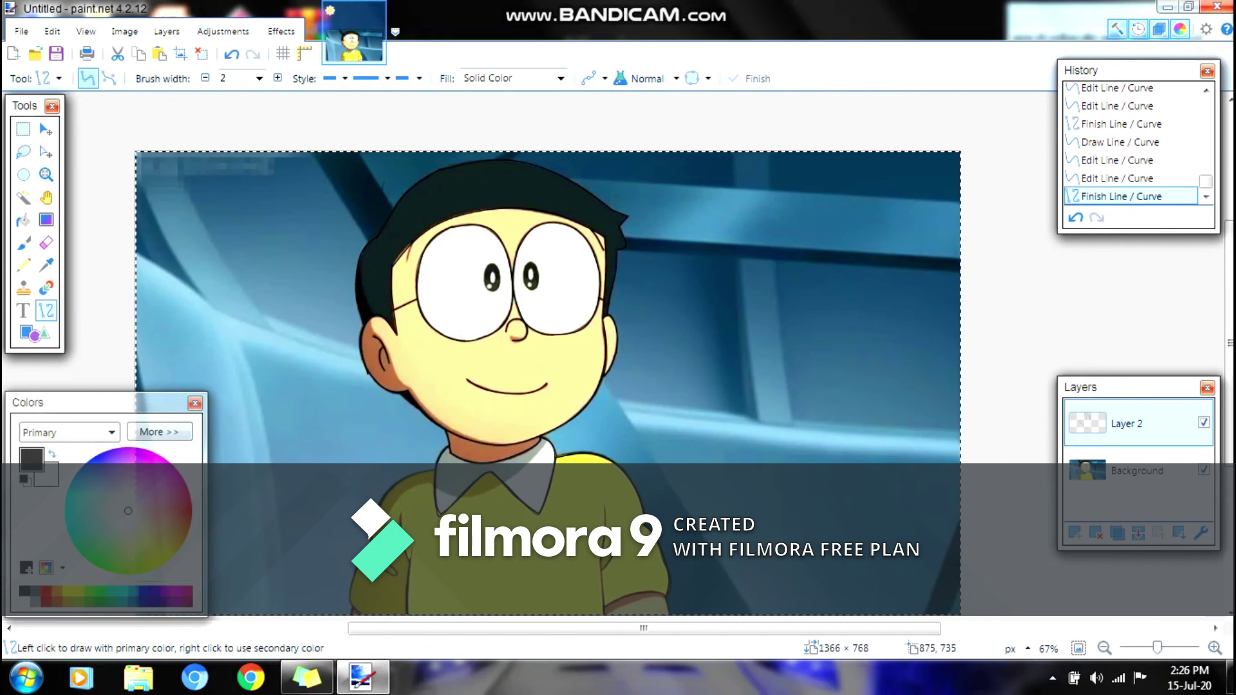
Trace the hem at the end of the right sleeve with a curve running inward to the shirt body.
mouse_move(665, 596)
mouse_down()
mouse_move(602, 611)
mouse_move(624, 598)
mouse_up()
key(Return)
key(Return)
Trace the right side of the shirt body down to the image's lower edge, and the fold beside the right sleeve.
mouse_move(604, 507)
mouse_down()
mouse_move(598, 564)
mouse_move(604, 547)
mouse_up()
drag(607, 605, 609, 604)
key(Return)
drag(598, 557, 603, 616)
key(Return)
mouse_move(618, 530)
mouse_down()
mouse_move(601, 573)
mouse_move(615, 547)
mouse_move(606, 560)
mouse_up()
key(Return)
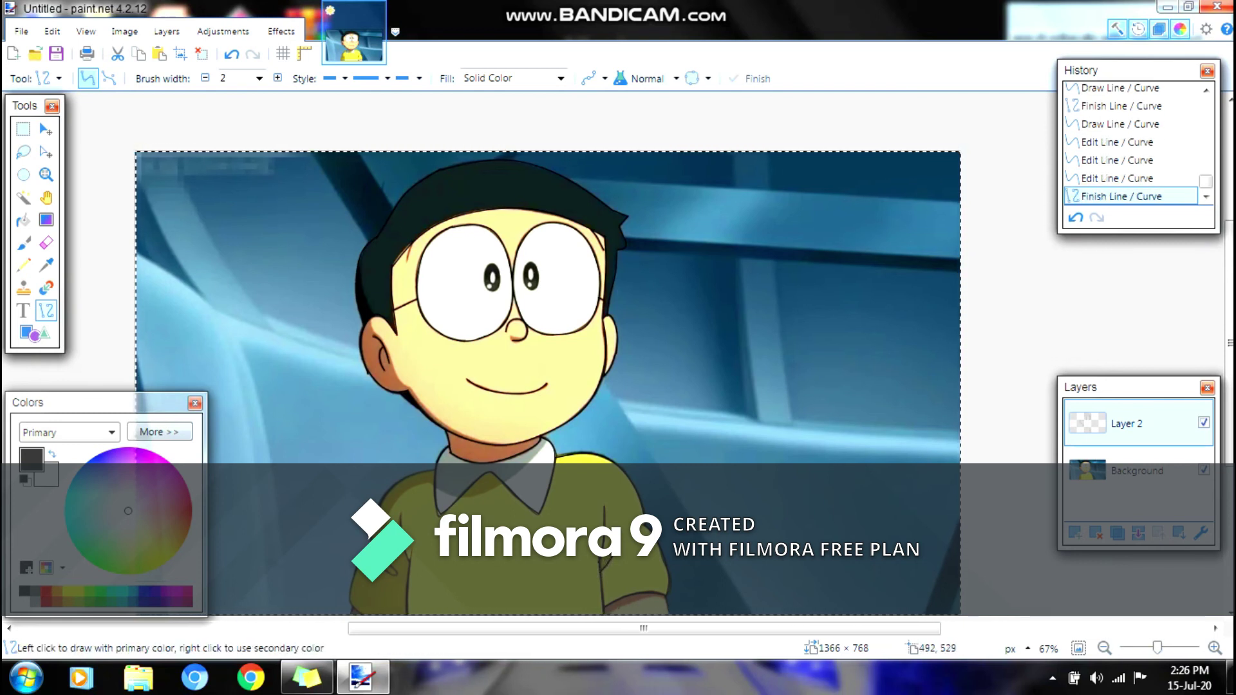
Trace the left shoulder of the shirt and the outer edge of the left sleeve with curves from the collar down.
mouse_move(433, 468)
mouse_down()
mouse_move(363, 574)
mouse_move(371, 549)
mouse_up()
mouse_move(433, 469)
mouse_down()
mouse_move(410, 503)
mouse_move(378, 514)
mouse_move(349, 605)
mouse_move(358, 566)
mouse_move(354, 580)
mouse_up()
key(Return)
key(Return)
key(Return)
Trace the left side of the shirt body down to the image's lower edge, and the short fold on the left sleeve.
mouse_move(401, 513)
mouse_down()
mouse_move(412, 622)
mouse_move(407, 595)
mouse_up()
key(Return)
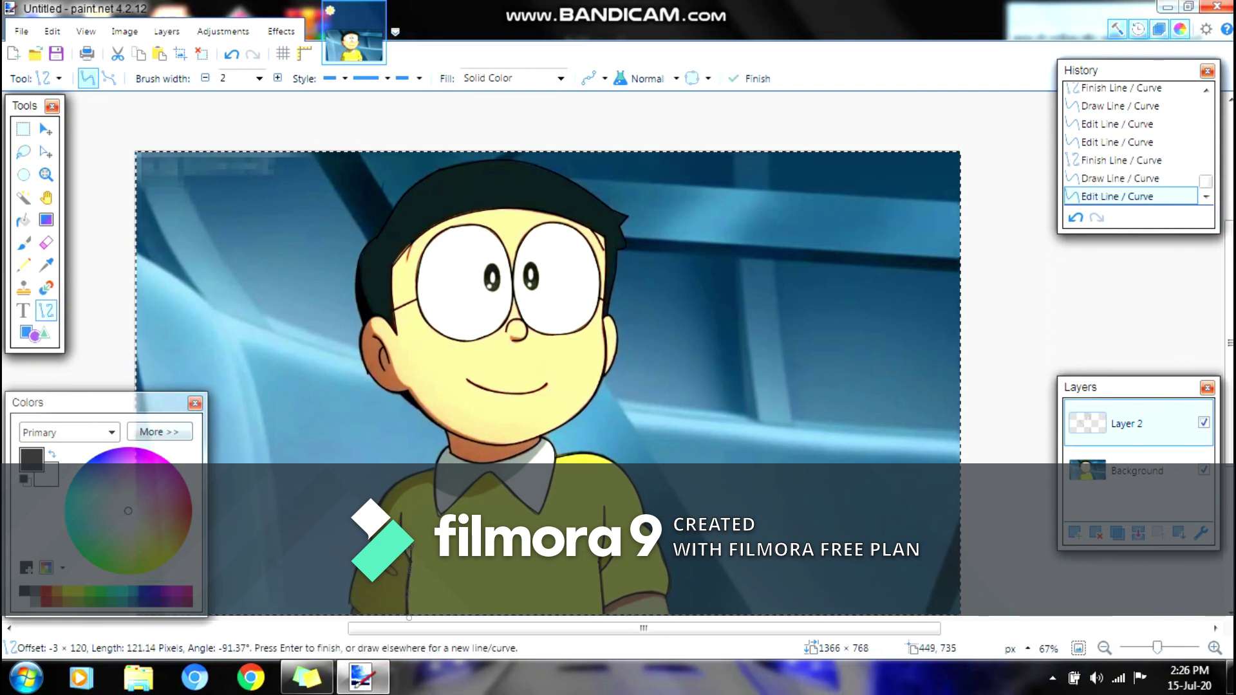
key(Return)
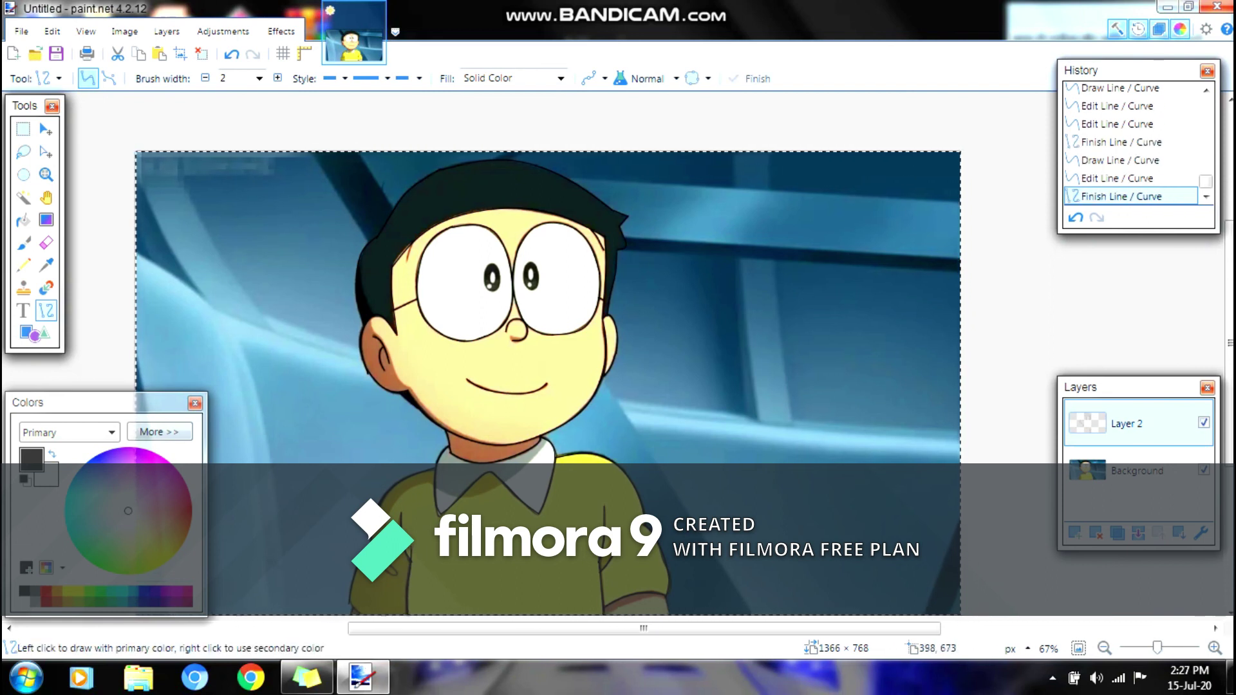
mouse_move(373, 553)
mouse_down()
mouse_move(396, 575)
mouse_move(375, 565)
mouse_move(392, 570)
mouse_move(385, 562)
mouse_up()
key(Return)
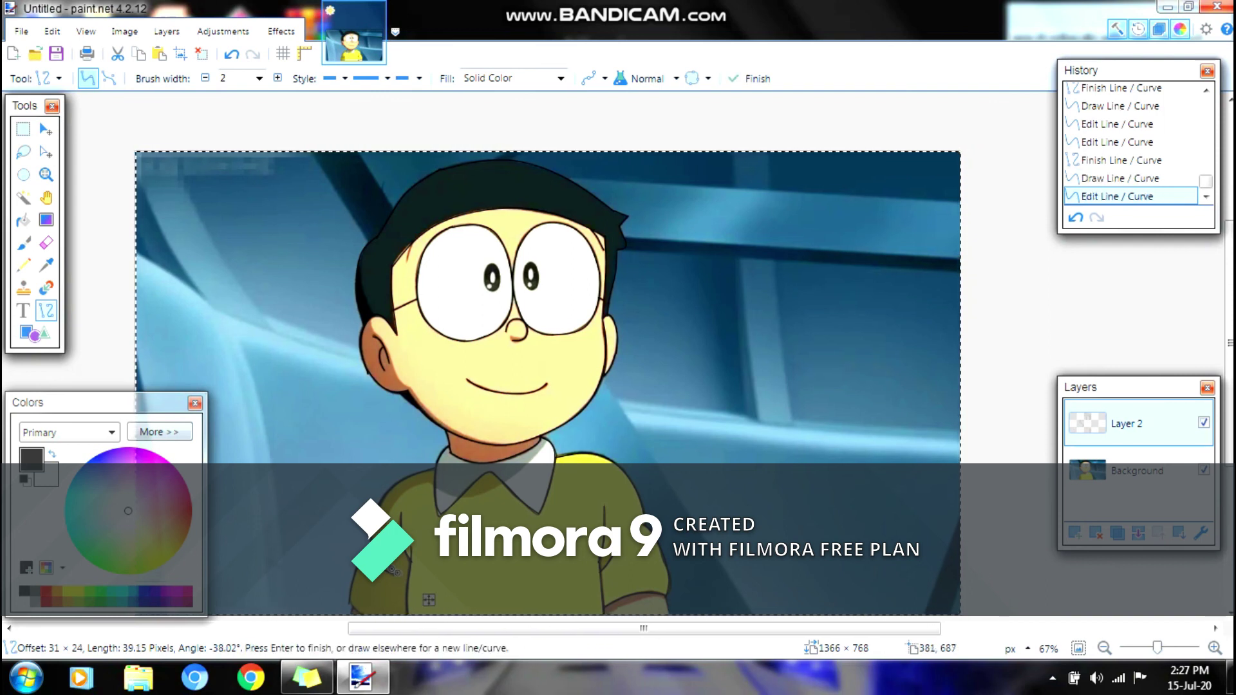
key(Return)
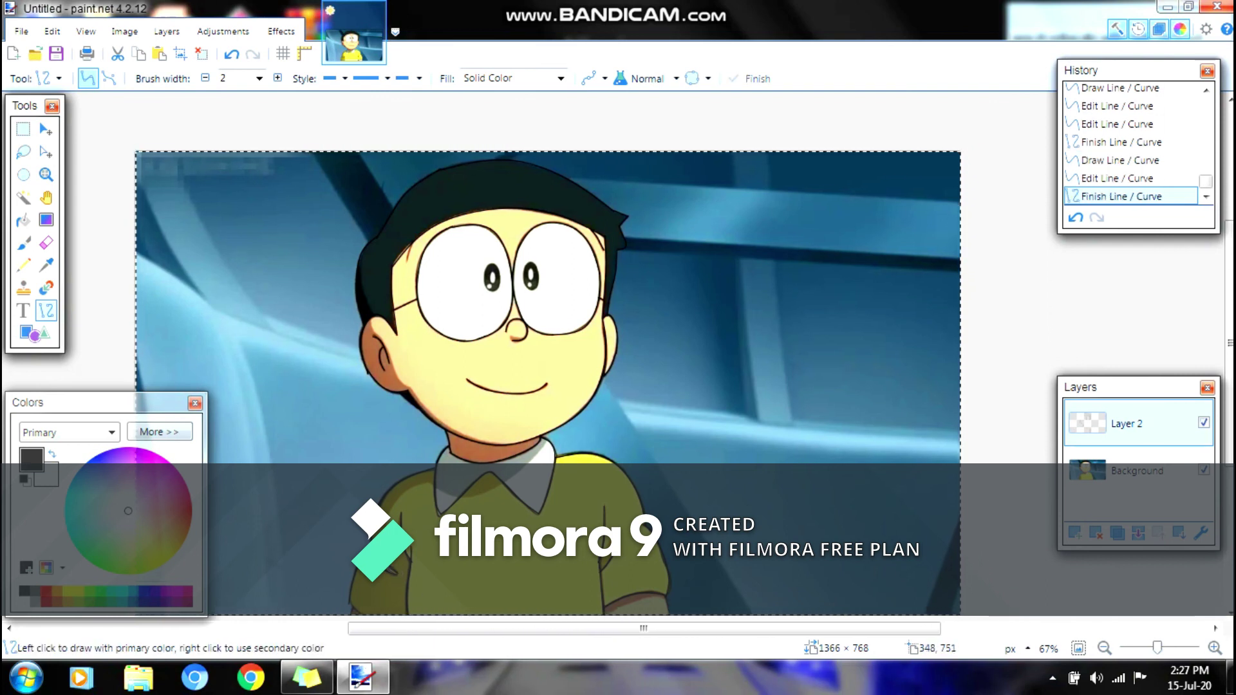
Close the outer edges of the left and right sleeves with short lines down to the image's lower edge.
mouse_move(348, 600)
mouse_down()
mouse_move(372, 618)
mouse_move(355, 604)
mouse_move(344, 617)
mouse_up()
key(Return)
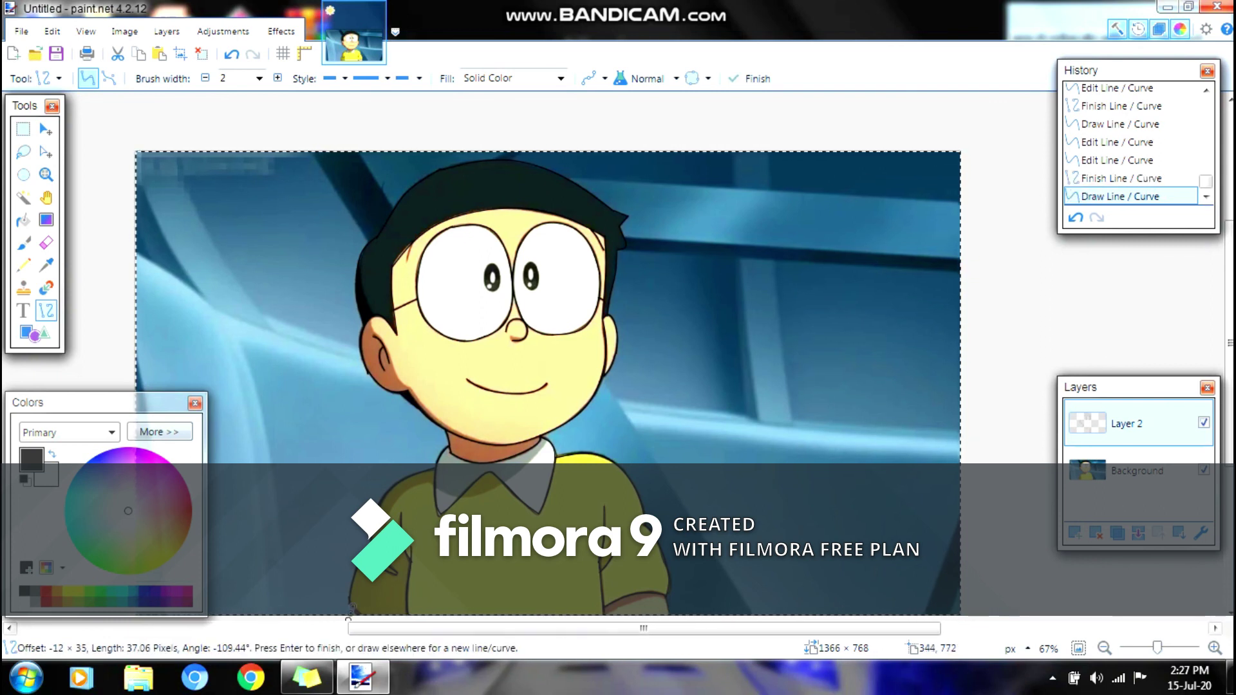
key(Return)
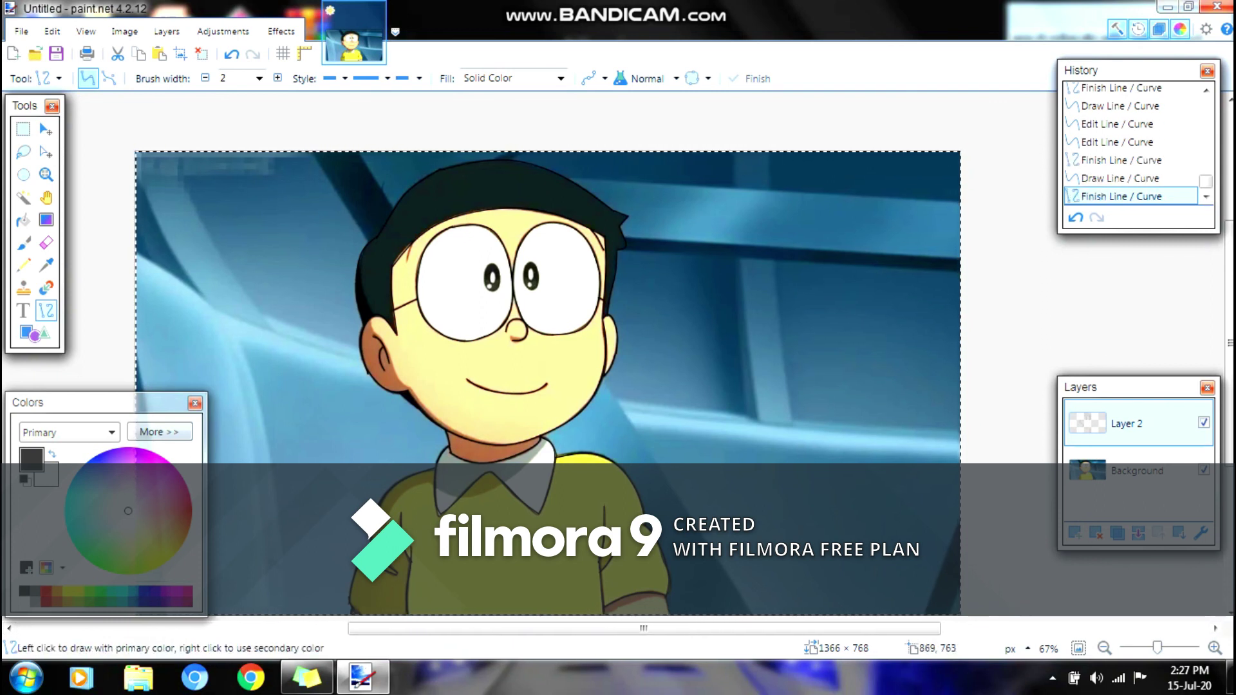
drag(665, 593, 677, 629)
key(Return)
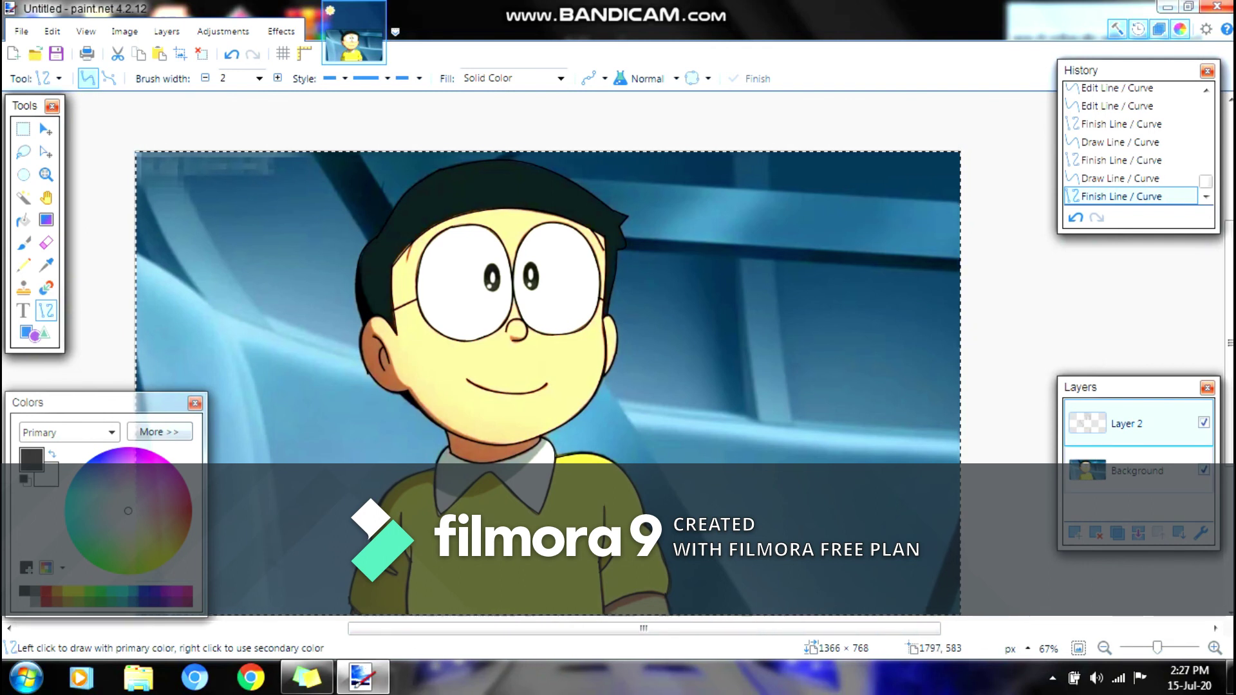
Hide the Background layer to check the line art of the whole figure, and show the layer again.
click(1204, 470)
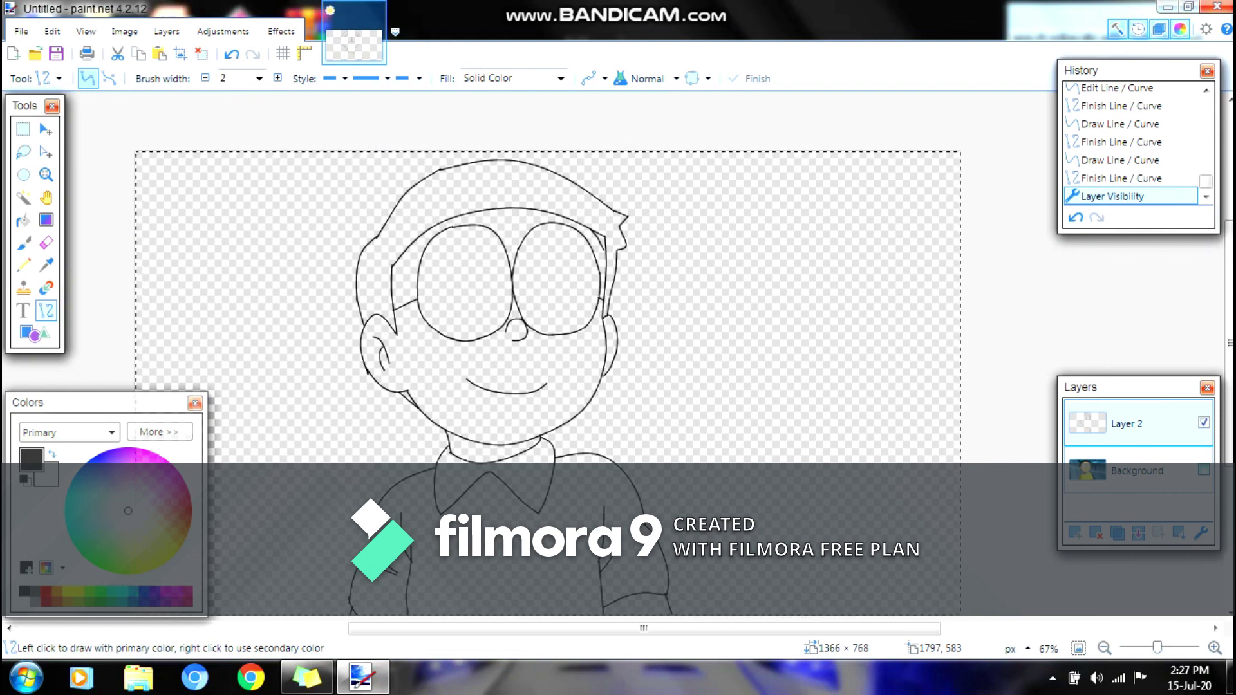
click(1204, 470)
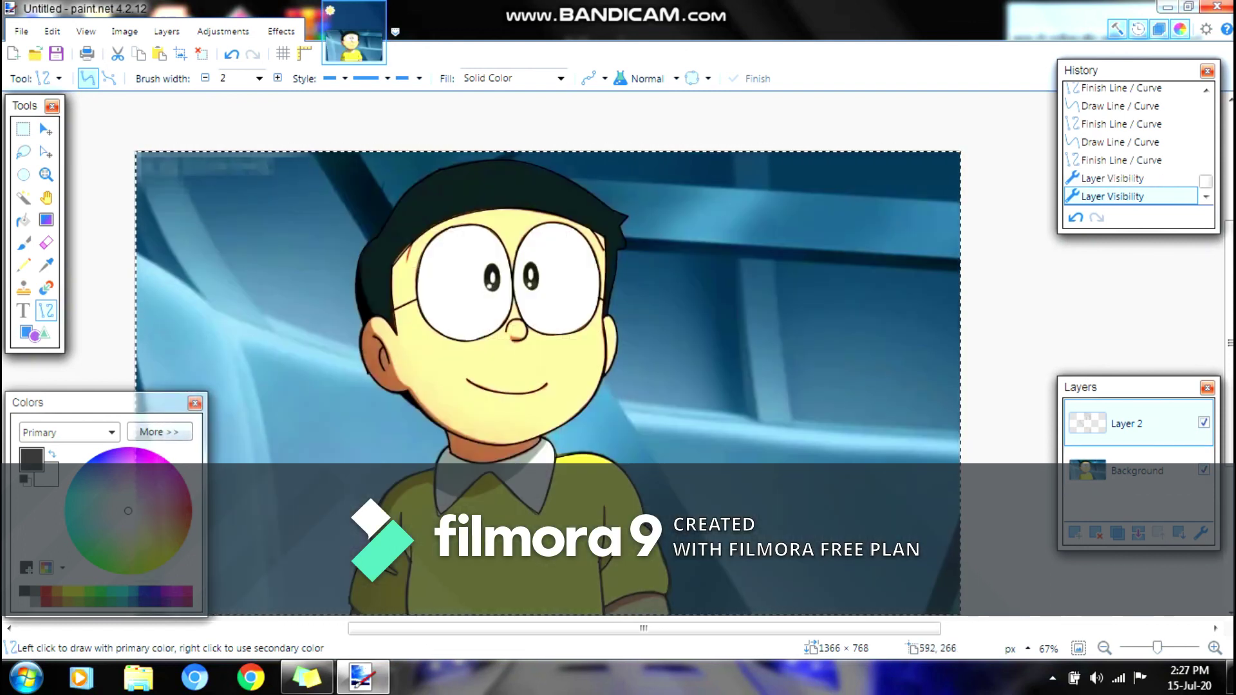
key(z)
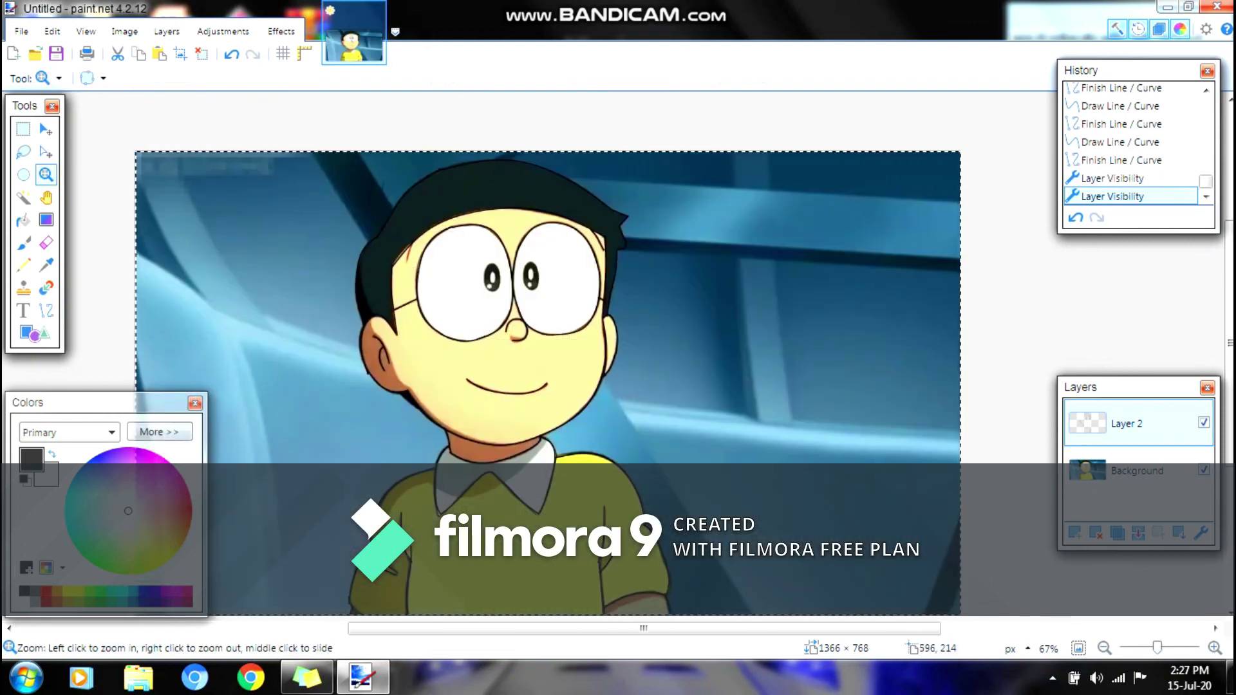